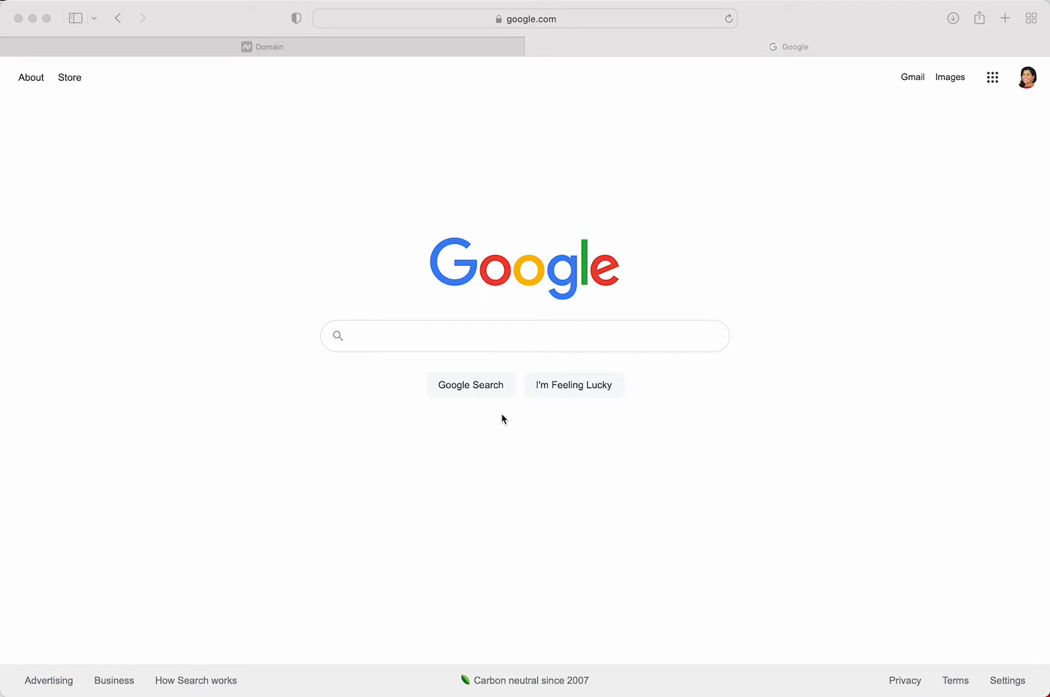
# Enter thedesigntool.com in Safari's address bar and load it
pyautogui.click(574, 20)
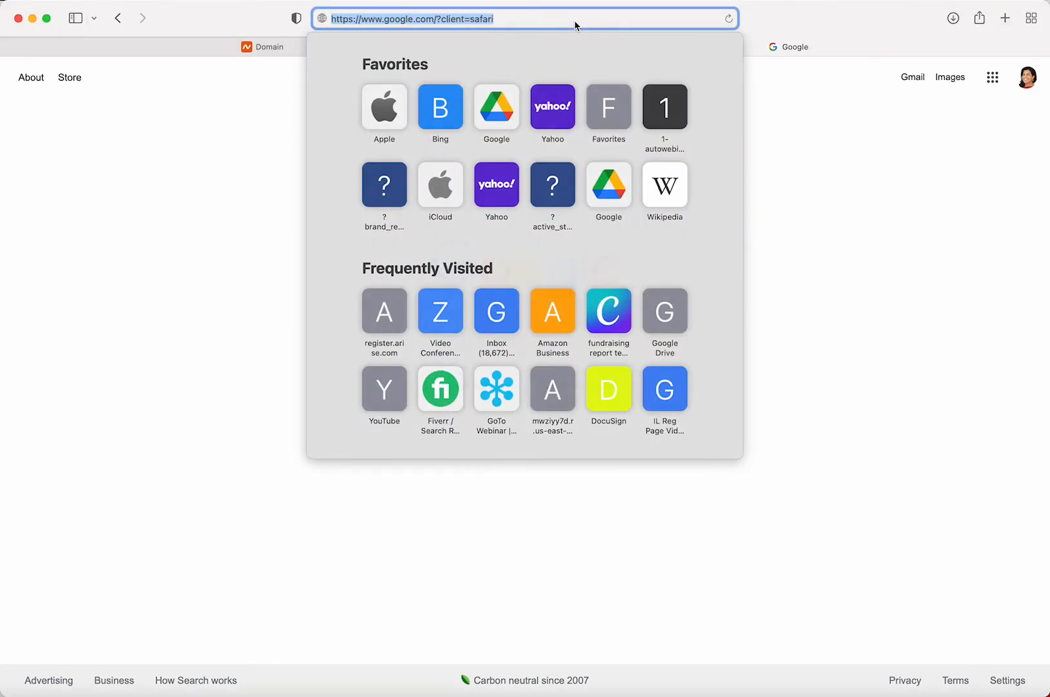
pyautogui.write('thedesigntool.')
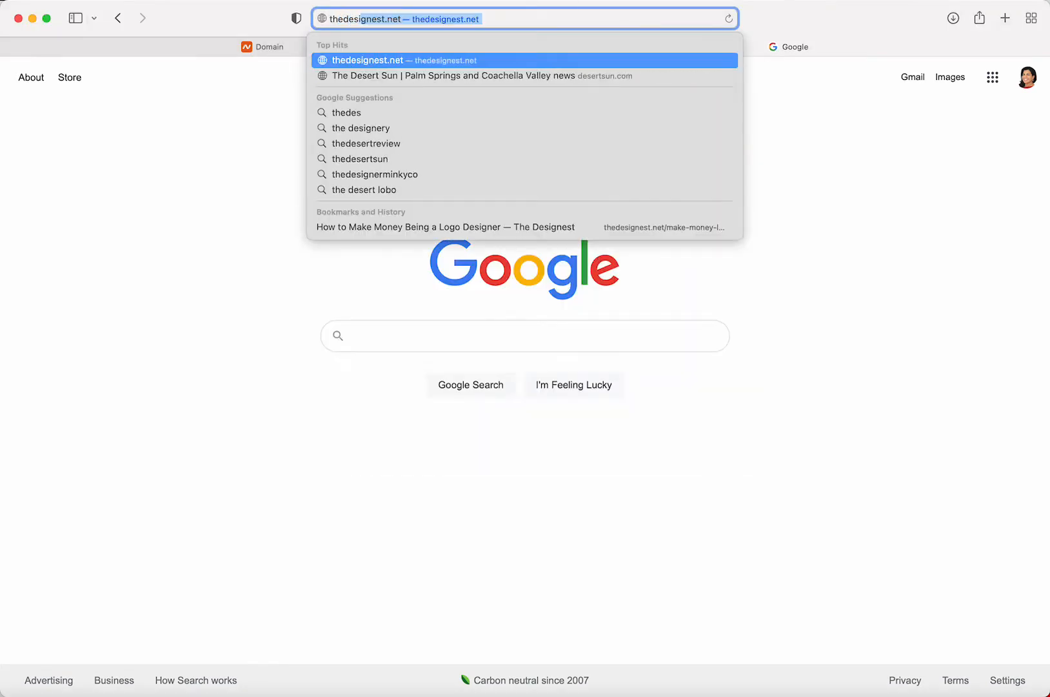
pyautogui.write('com')
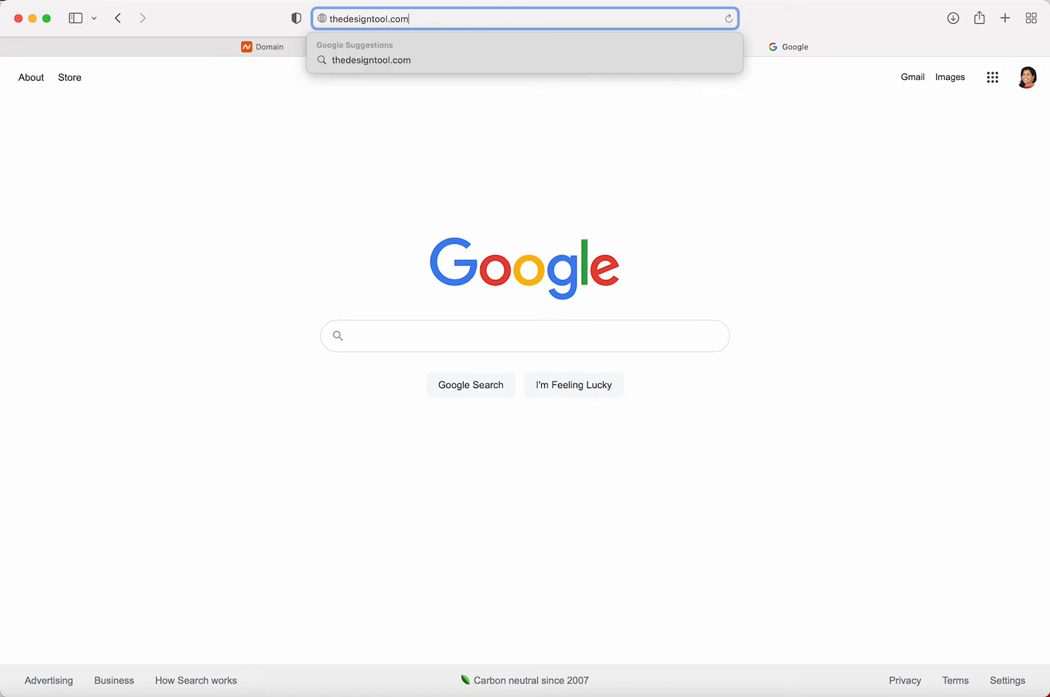
pyautogui.press('Return')
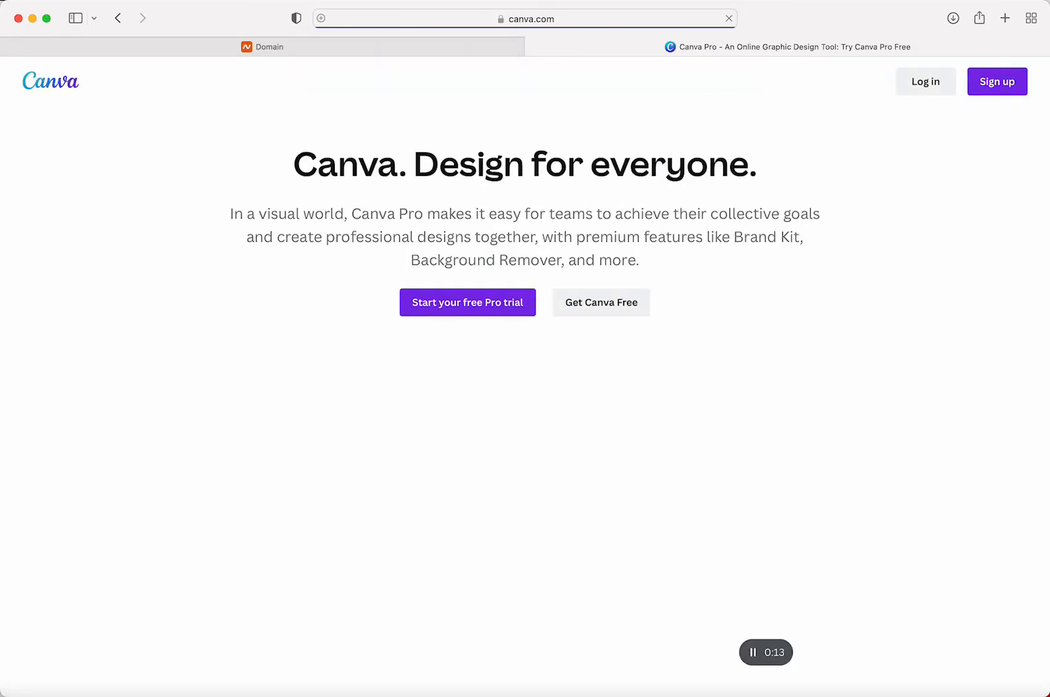
# Inspect the long canva.com affiliate address by selecting parts of it, including the affiliate source
pyautogui.click(611, 19)
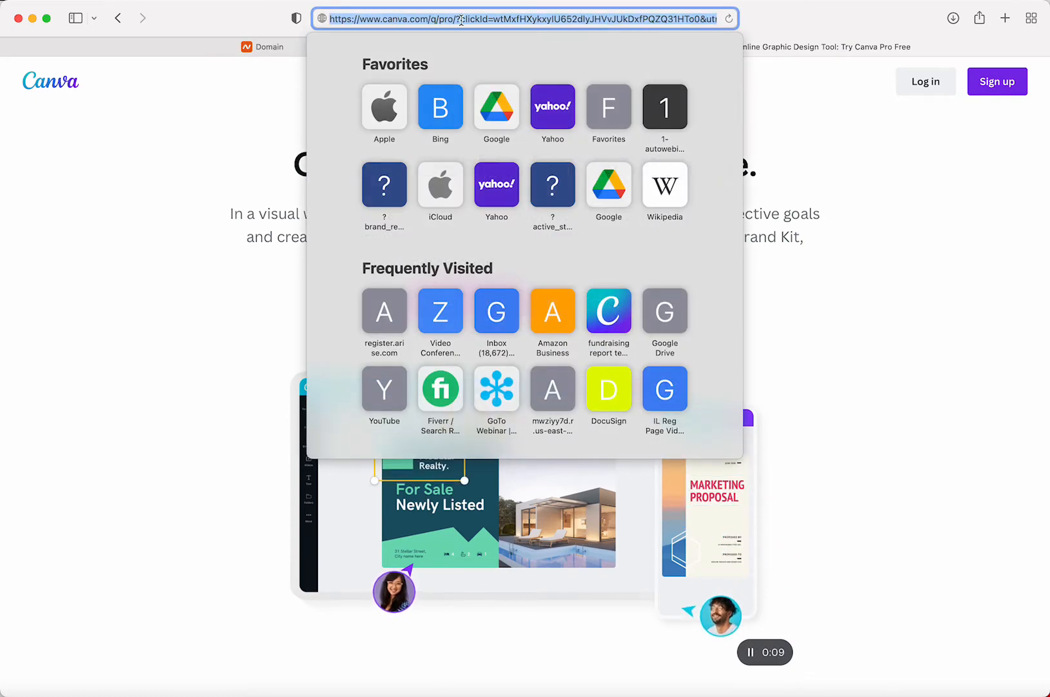
pyautogui.click(488, 20)
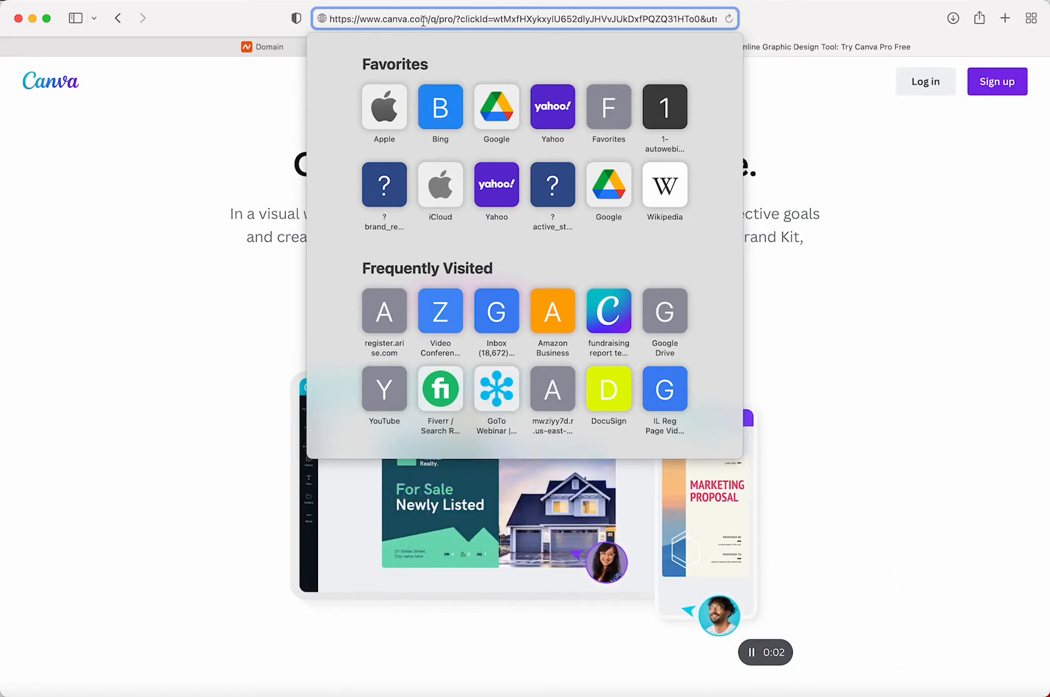
pyautogui.moveTo(429, 19); pyautogui.dragTo(757, 18)
pyautogui.click(600, 19)
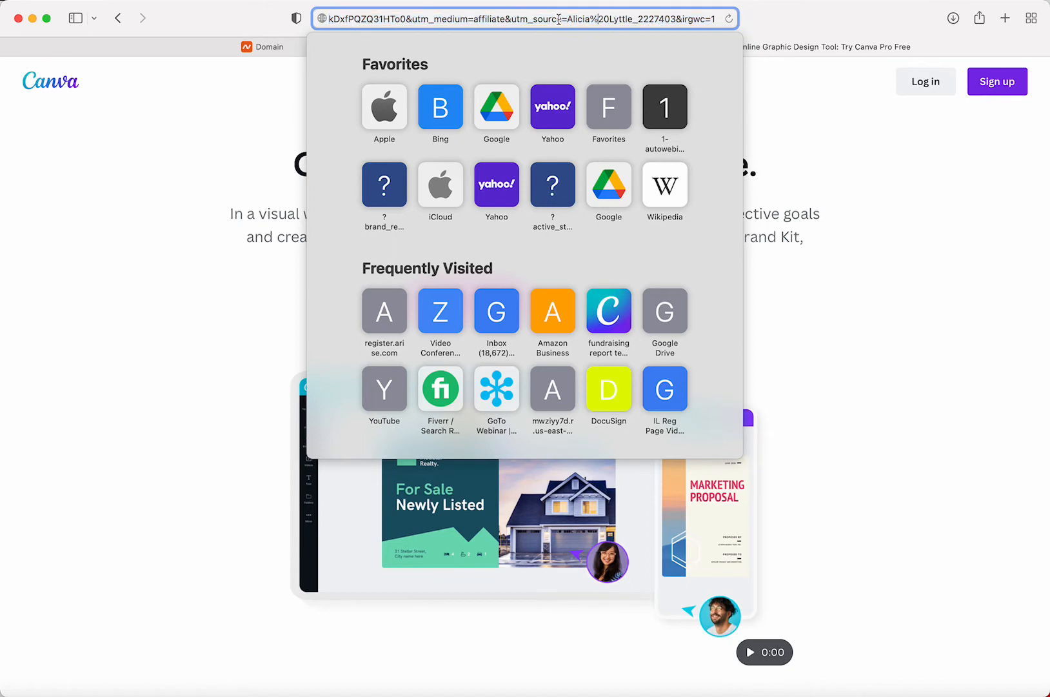
pyautogui.moveTo(533, 19); pyautogui.dragTo(635, 19)
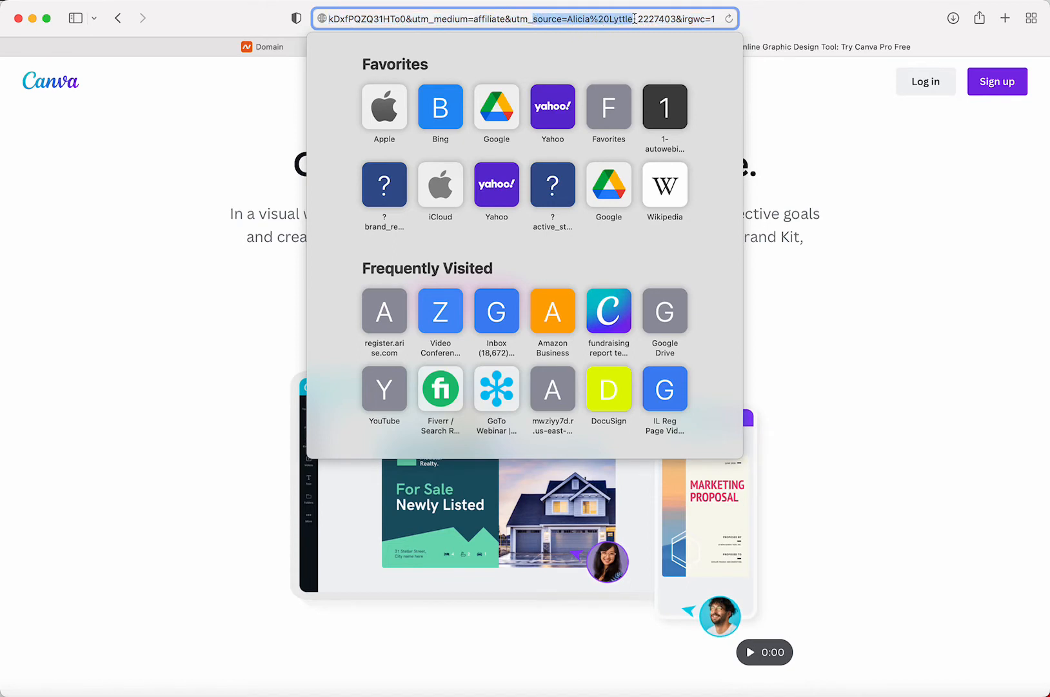
pyautogui.click(767, 79)
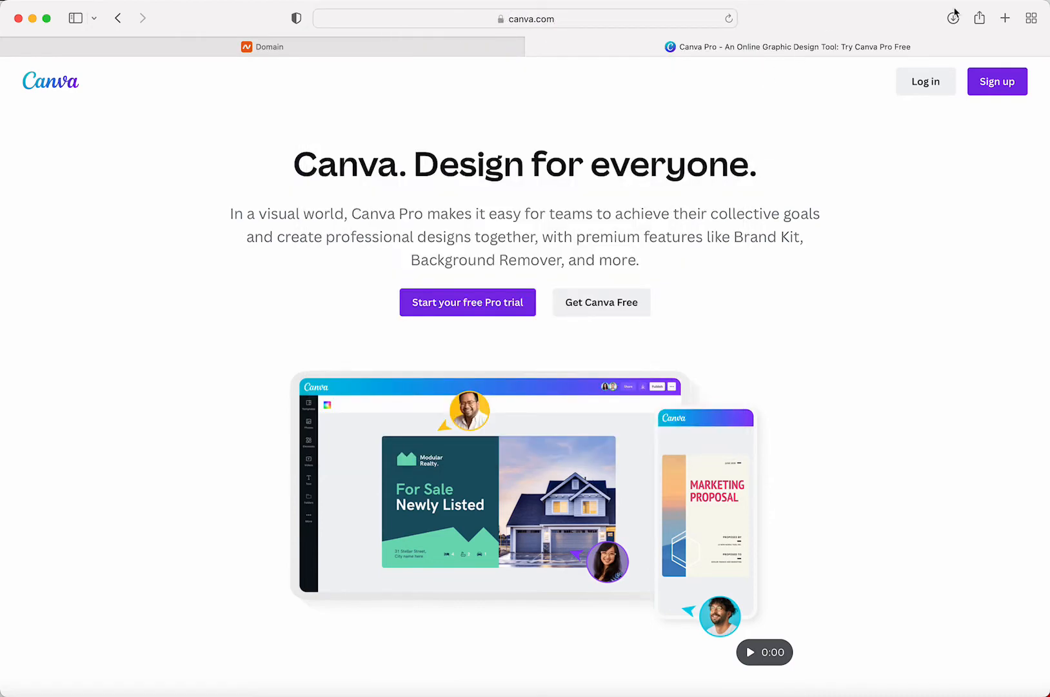
# Go to google.com in the same tab
pyautogui.click(592, 19)
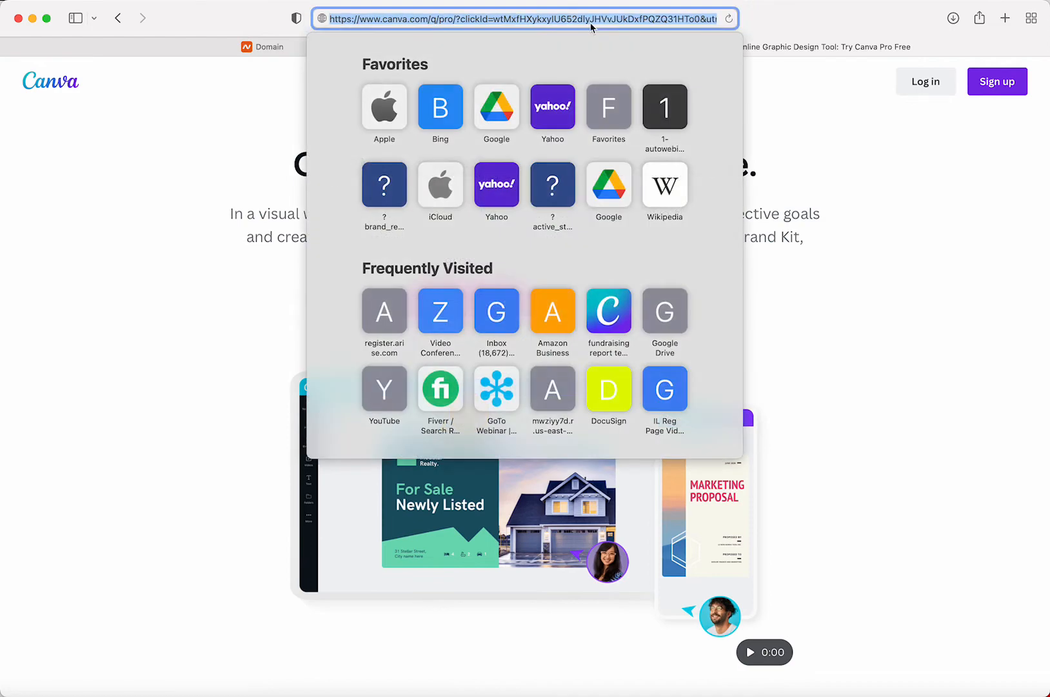
pyautogui.write('google.com')
pyautogui.press('Return')
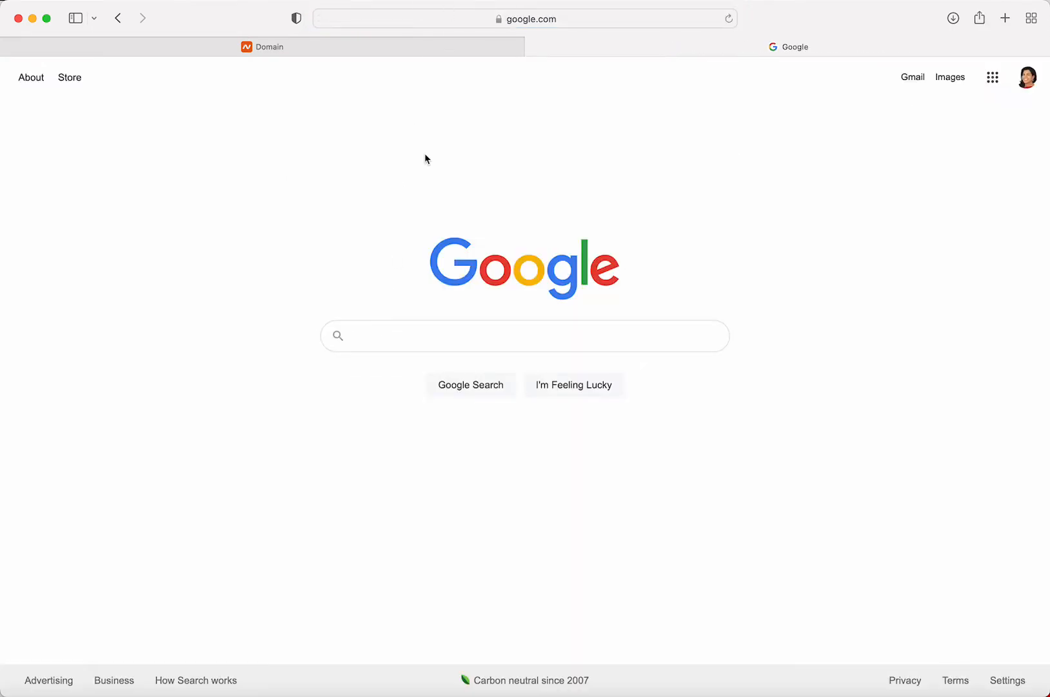
# Load registerwwwtoday.com to reach Namecheap's 99 Cent Domain Names page
pyautogui.click(544, 21)
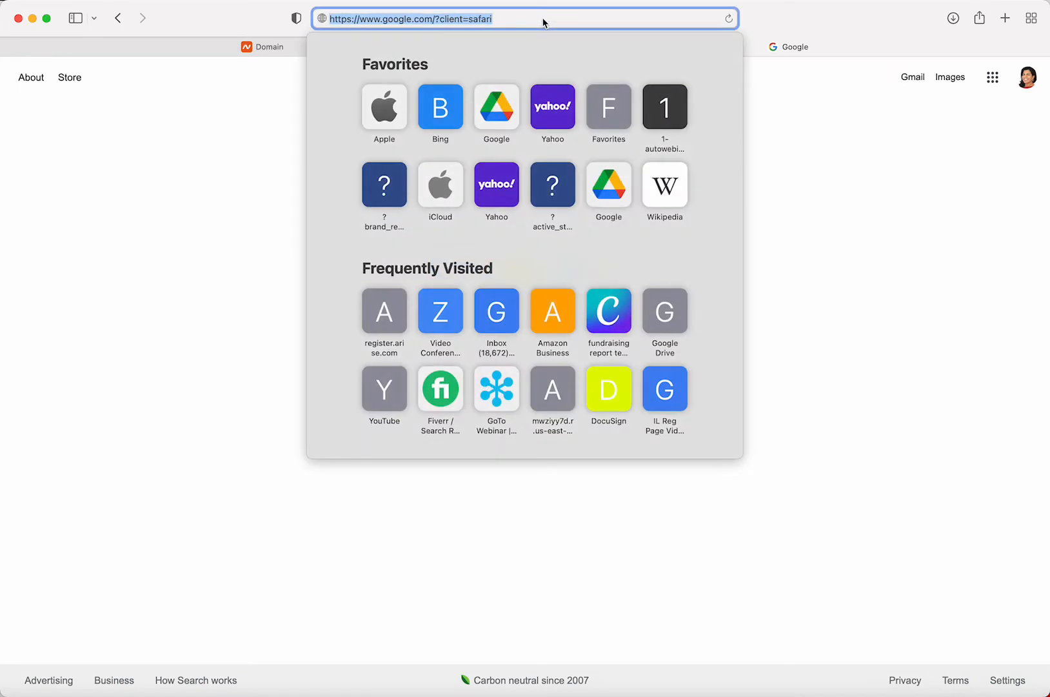
pyautogui.write('regis')
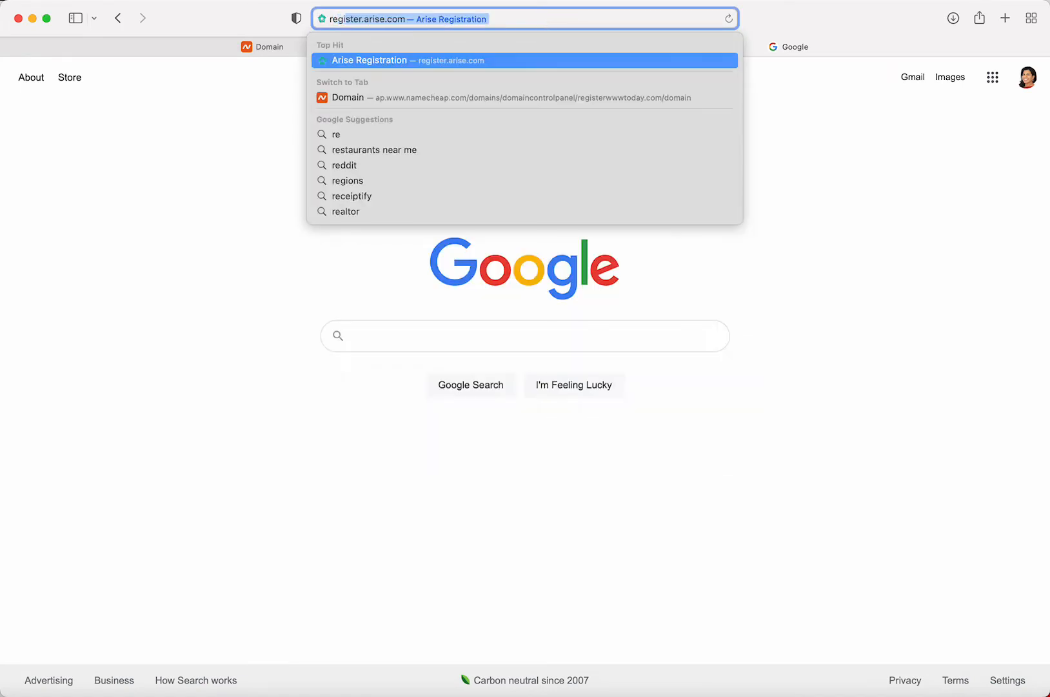
pyautogui.write('ter')
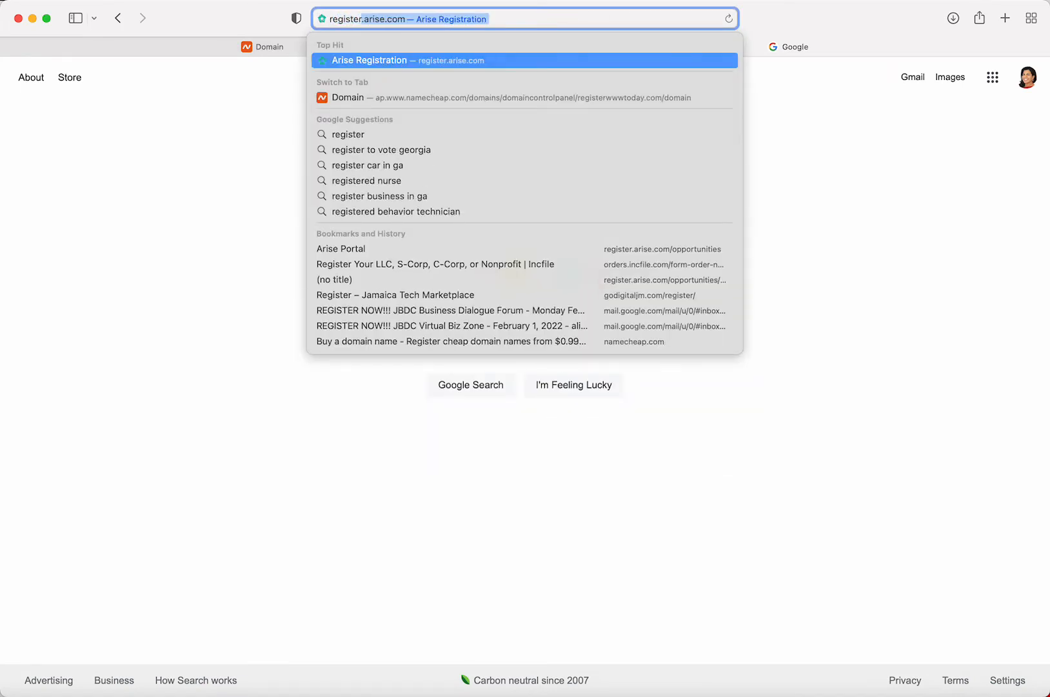
pyautogui.write('www')
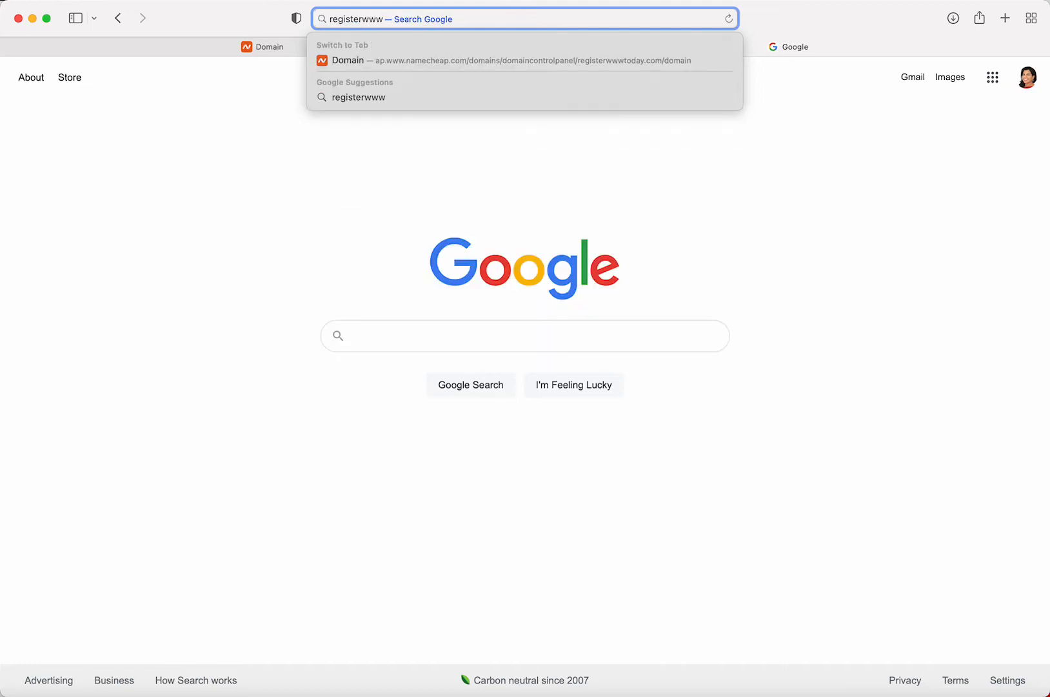
pyautogui.write('today.com')
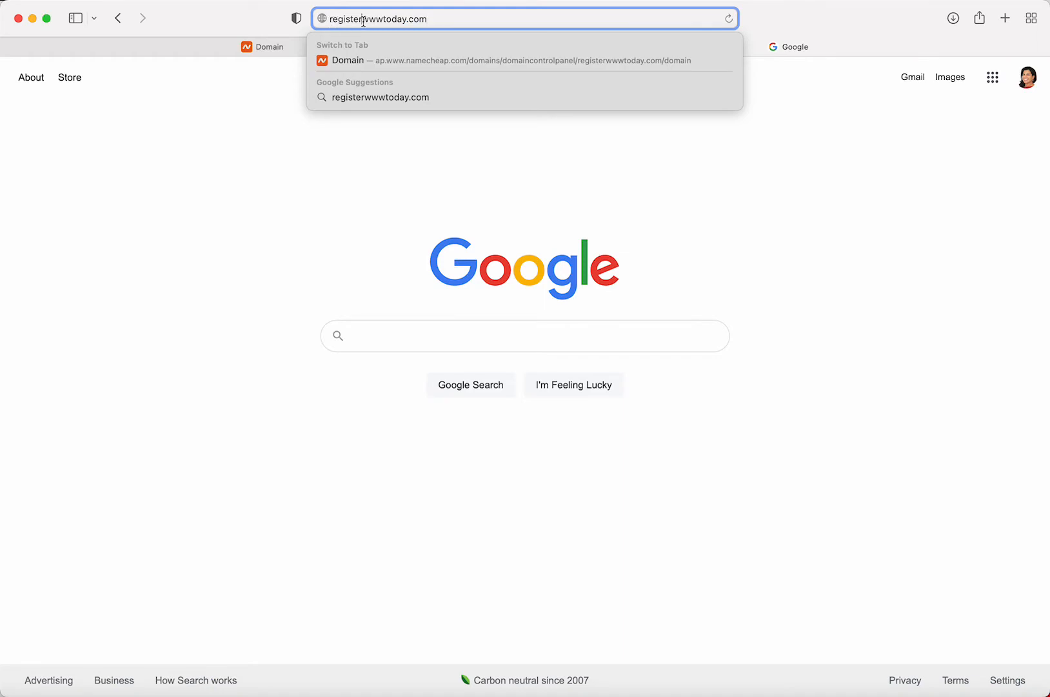
pyautogui.moveTo(361, 22); pyautogui.dragTo(384, 21)
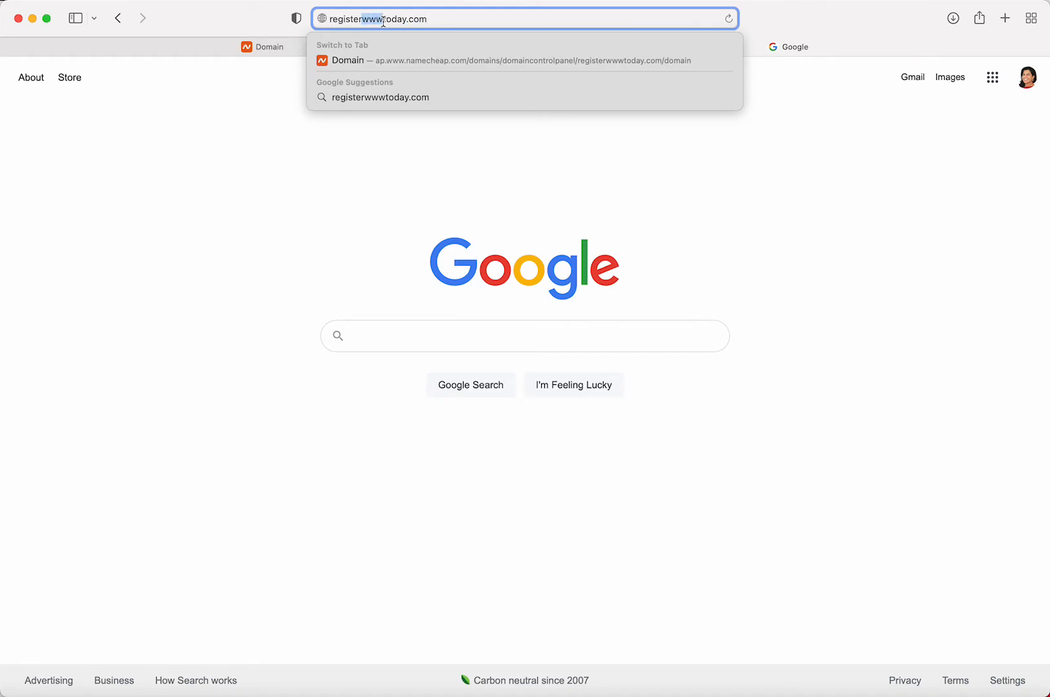
pyautogui.click(470, 19)
pyautogui.press('Return')
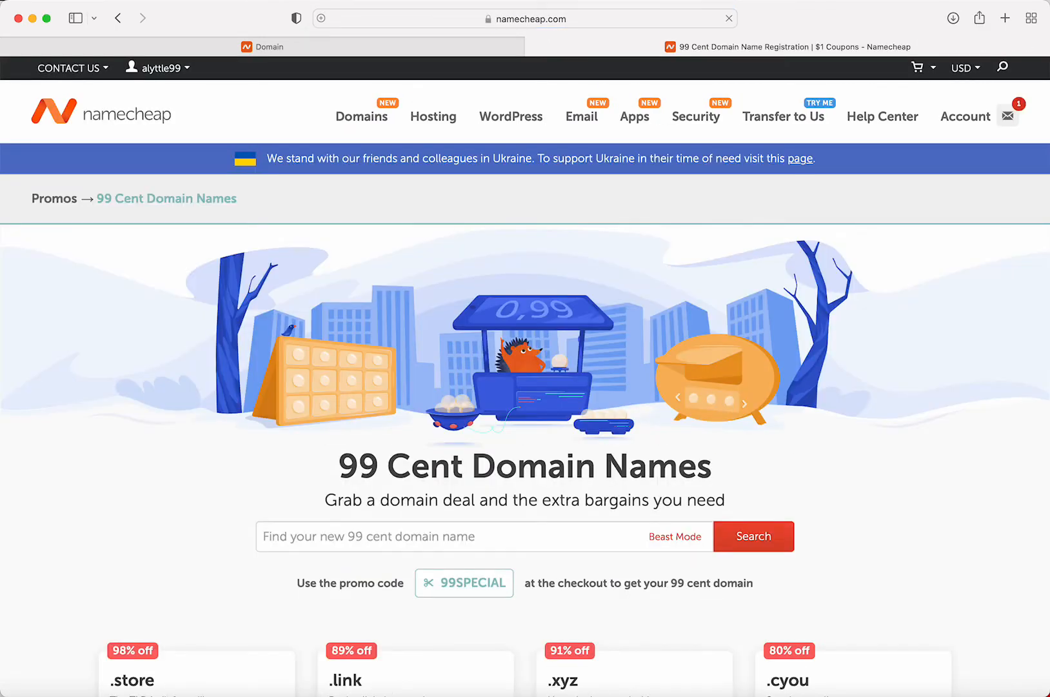
# Enter graphicfingers.com, without a space, in the 'Find your new 99 cent domain name' field
pyautogui.moveTo(433, 116)
pyautogui.scroll(-3, 439, 258)
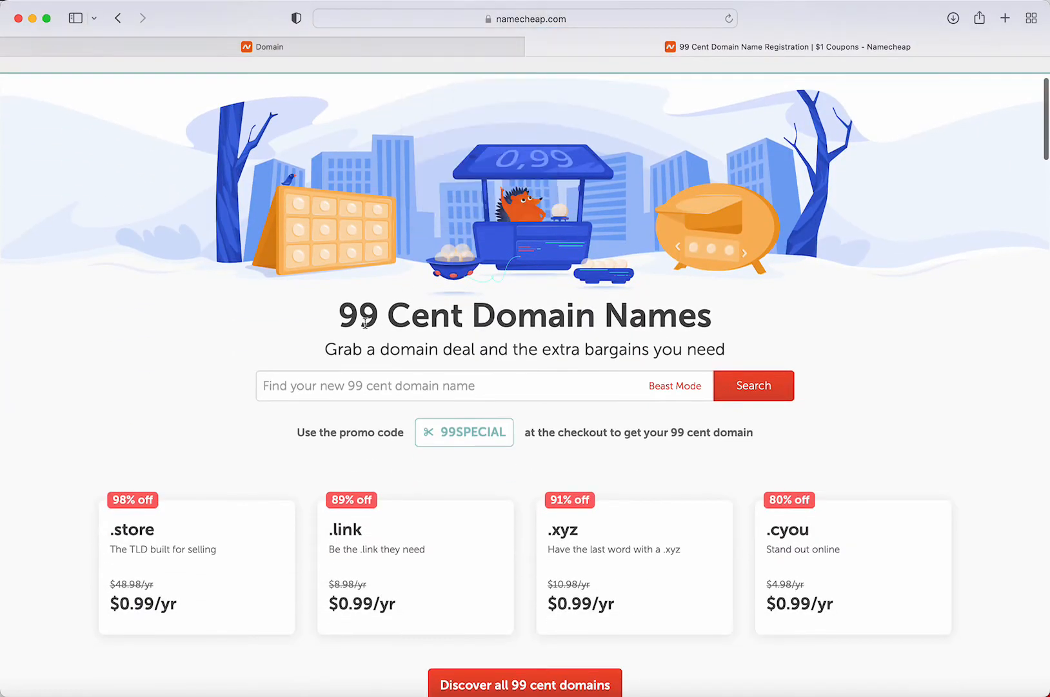
pyautogui.moveTo(340, 317); pyautogui.dragTo(813, 301)
pyautogui.scroll(-4, 797, 307)
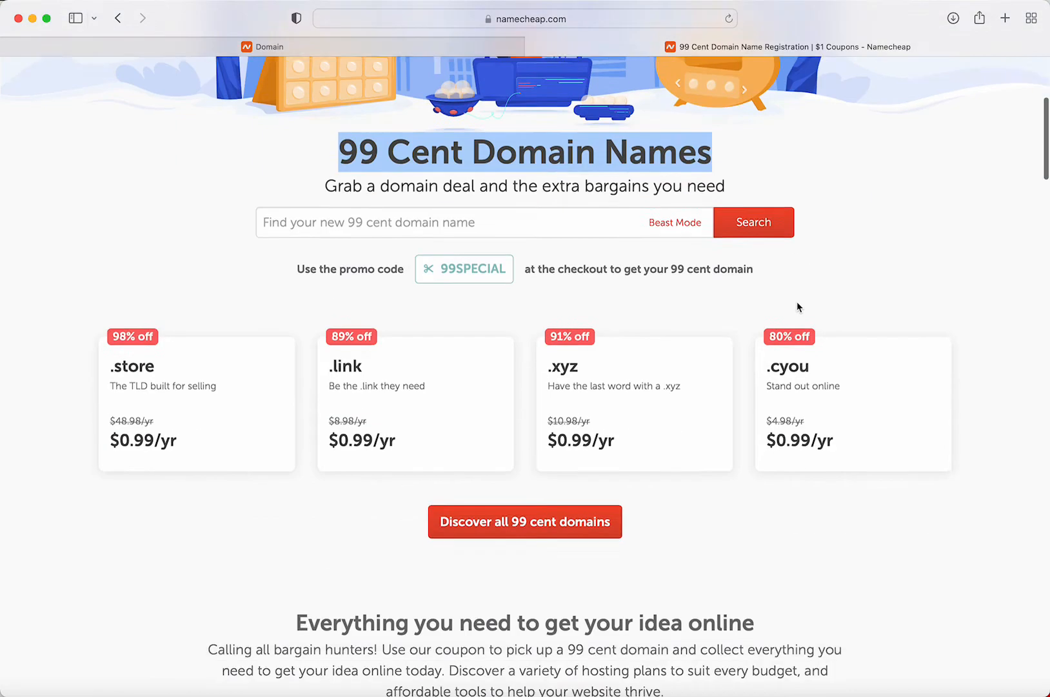
pyautogui.click(353, 174)
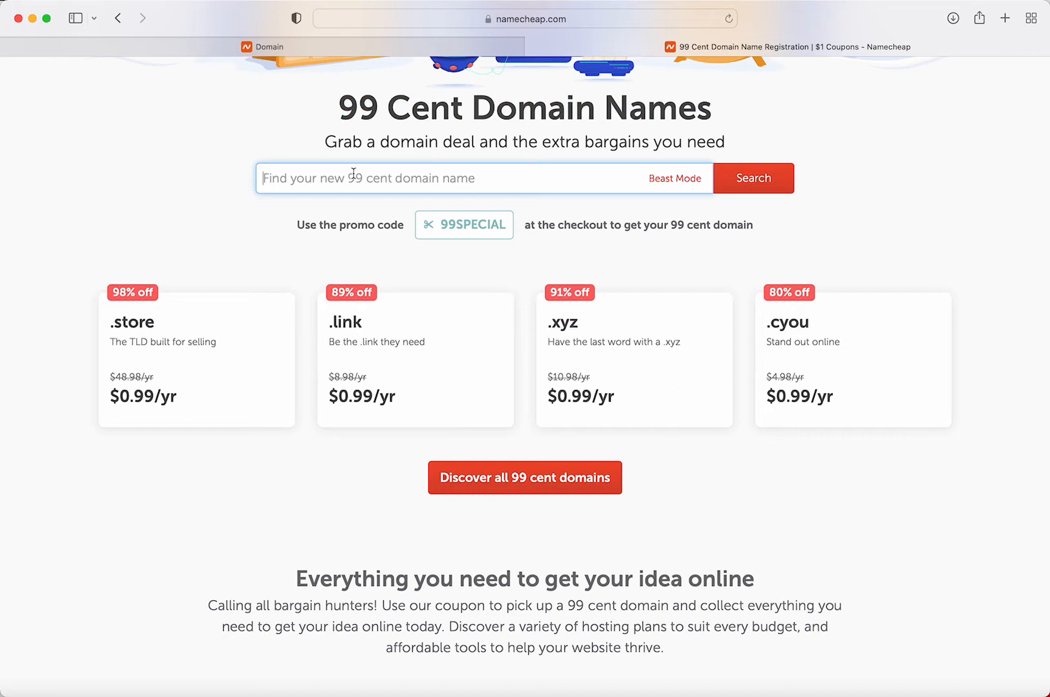
pyautogui.write('gr')
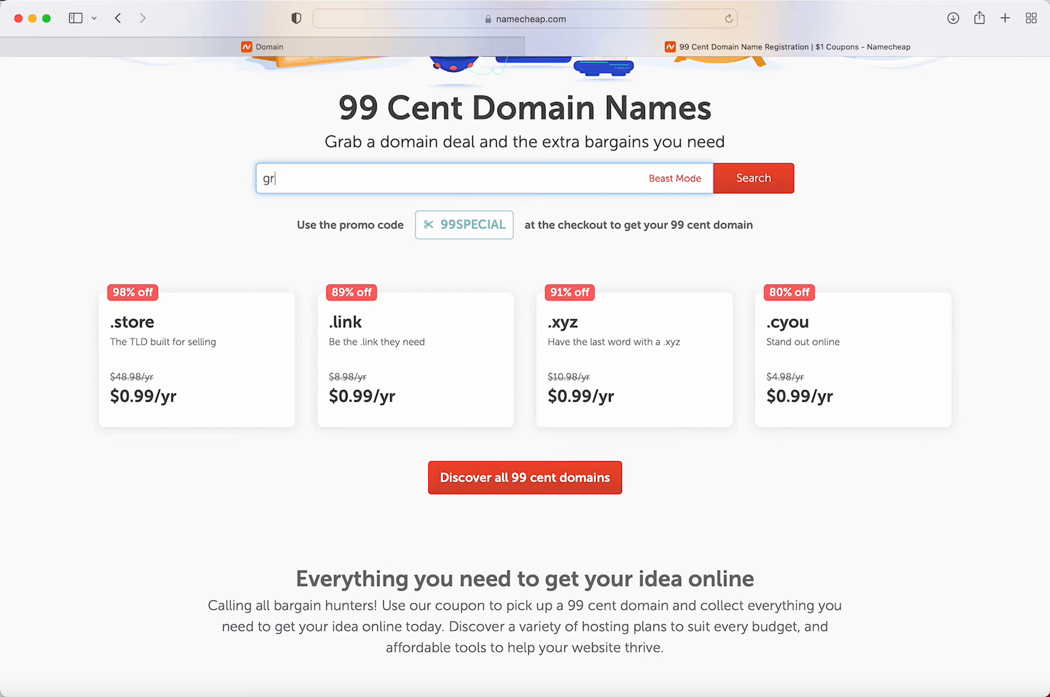
pyautogui.write('aphic fingers.com')
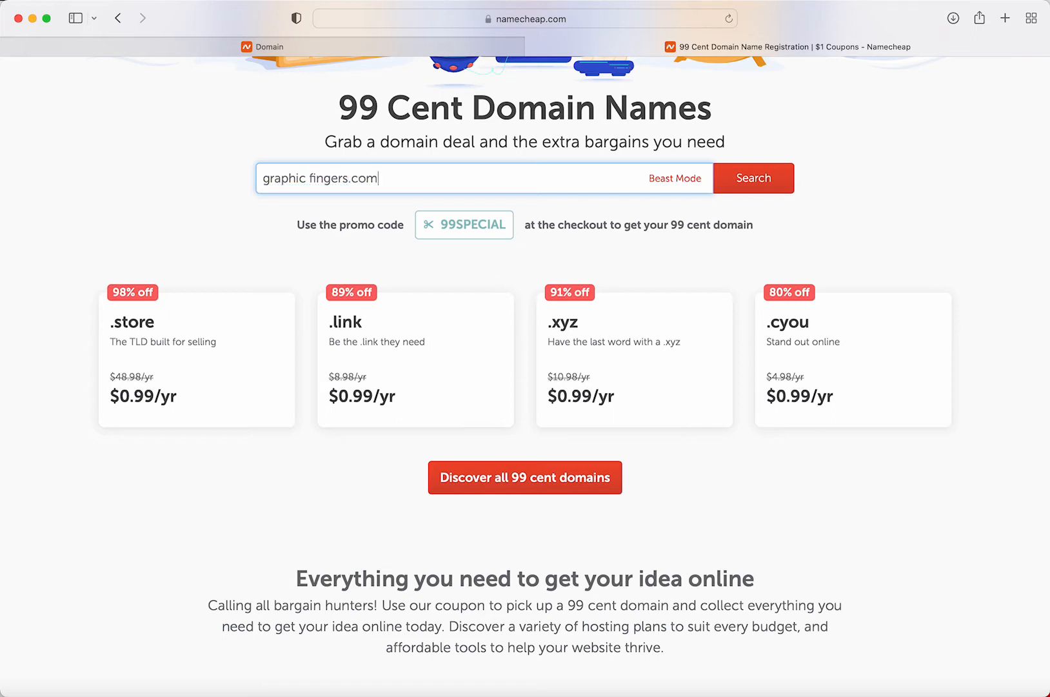
pyautogui.hotkey('alt', 'Left')
pyautogui.hotkey('alt', 'Left')
pyautogui.press('BackSpace')
pyautogui.click(744, 181)
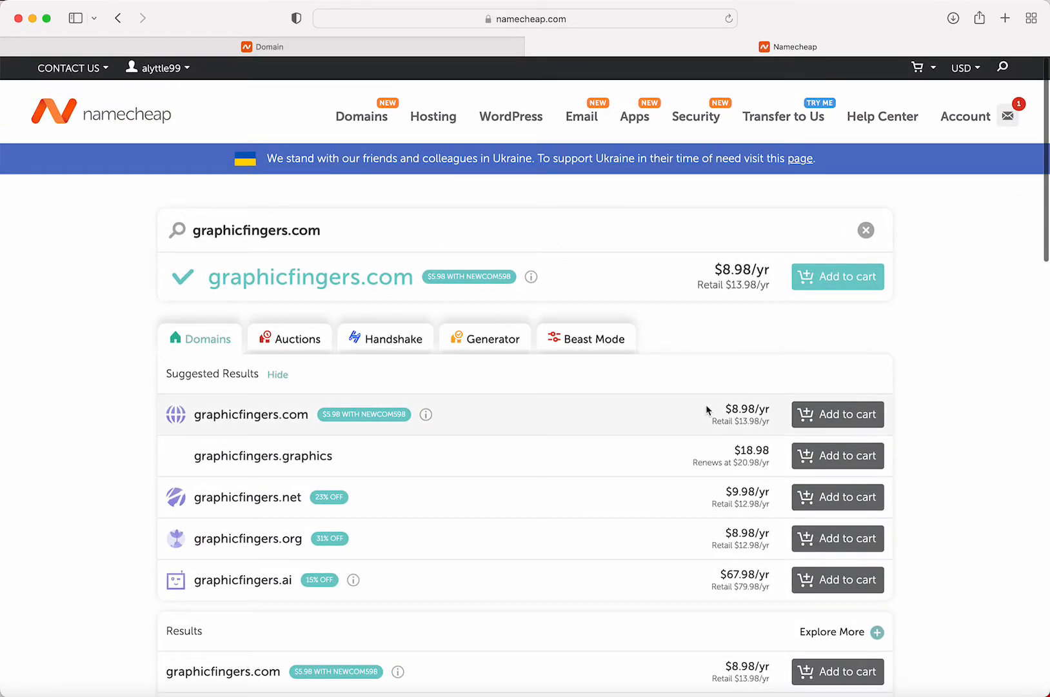
pyautogui.scroll(-5, 708, 407)
pyautogui.scroll(-2, 706, 395)
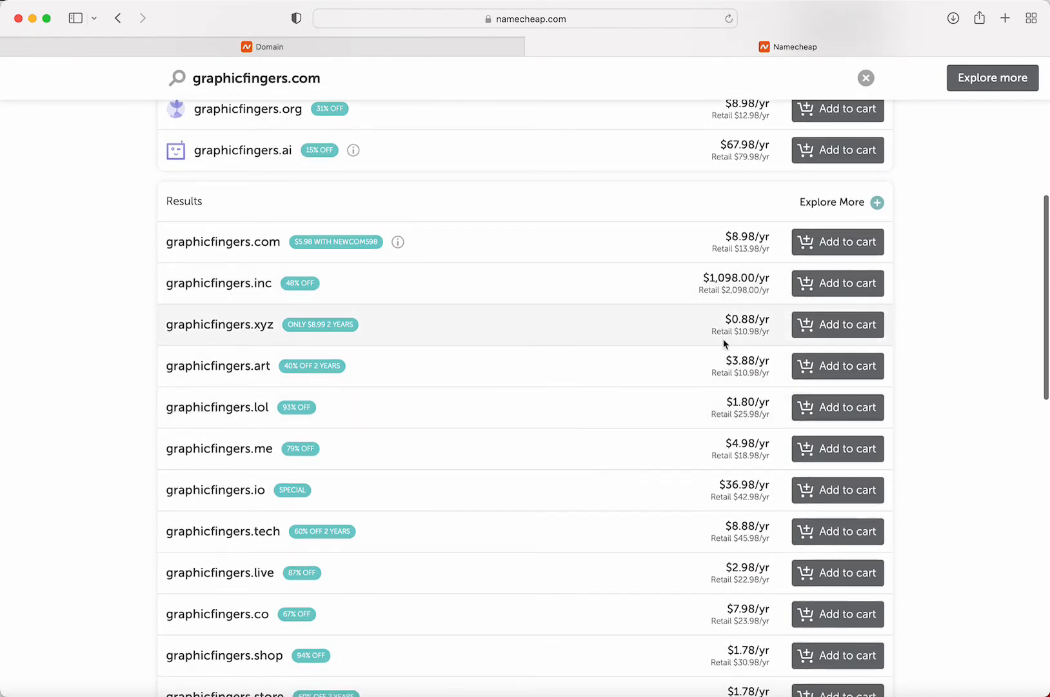
pyautogui.scroll(-1, 723, 339)
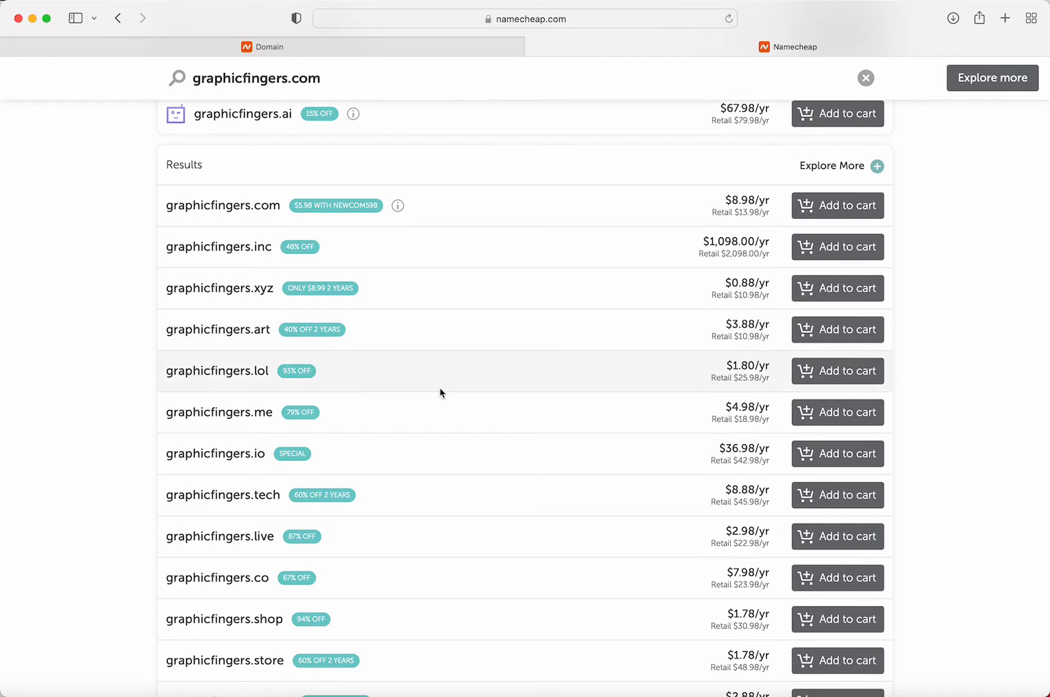
pyautogui.scroll(-5, 707, 401)
pyautogui.scroll(-9, 707, 402)
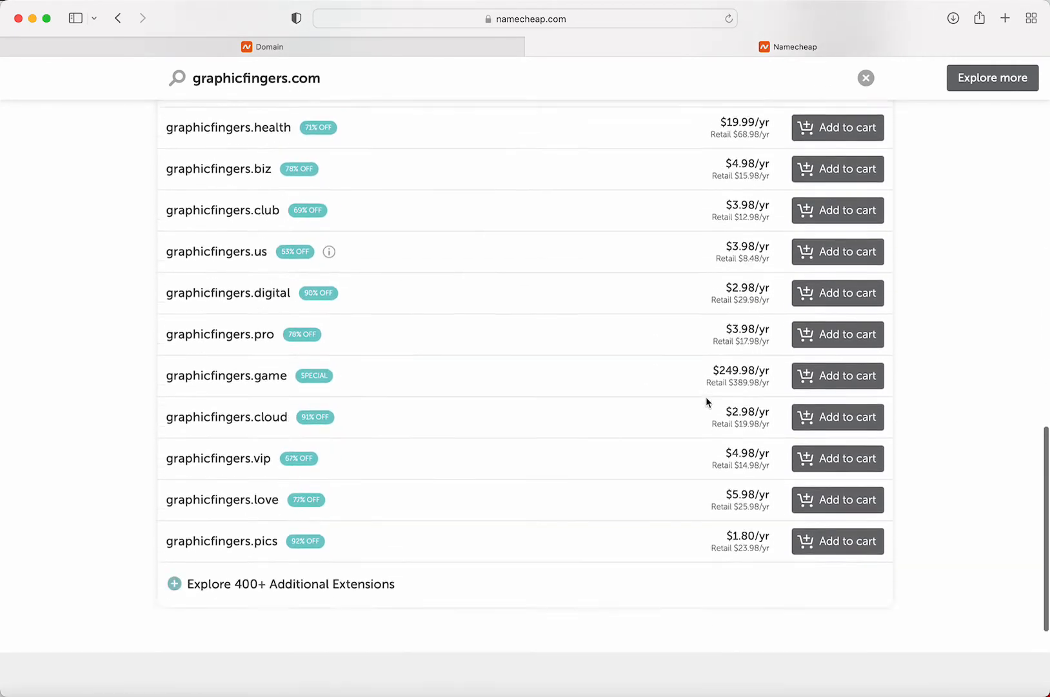
pyautogui.scroll(15, 706, 401)
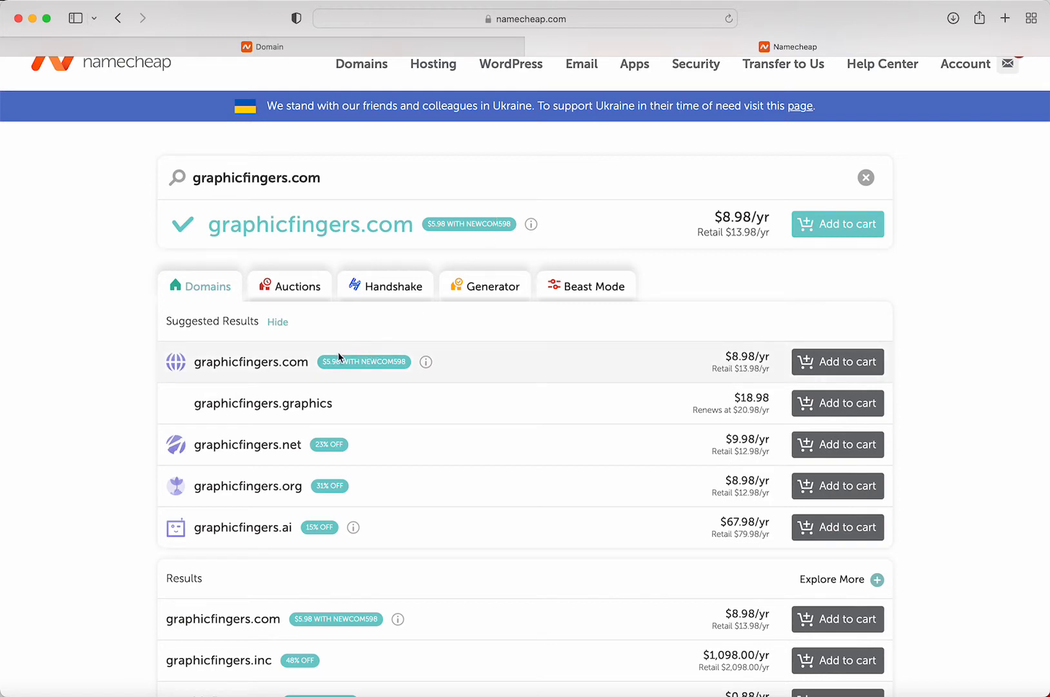
pyautogui.moveTo(359, 224); pyautogui.dragTo(205, 220)
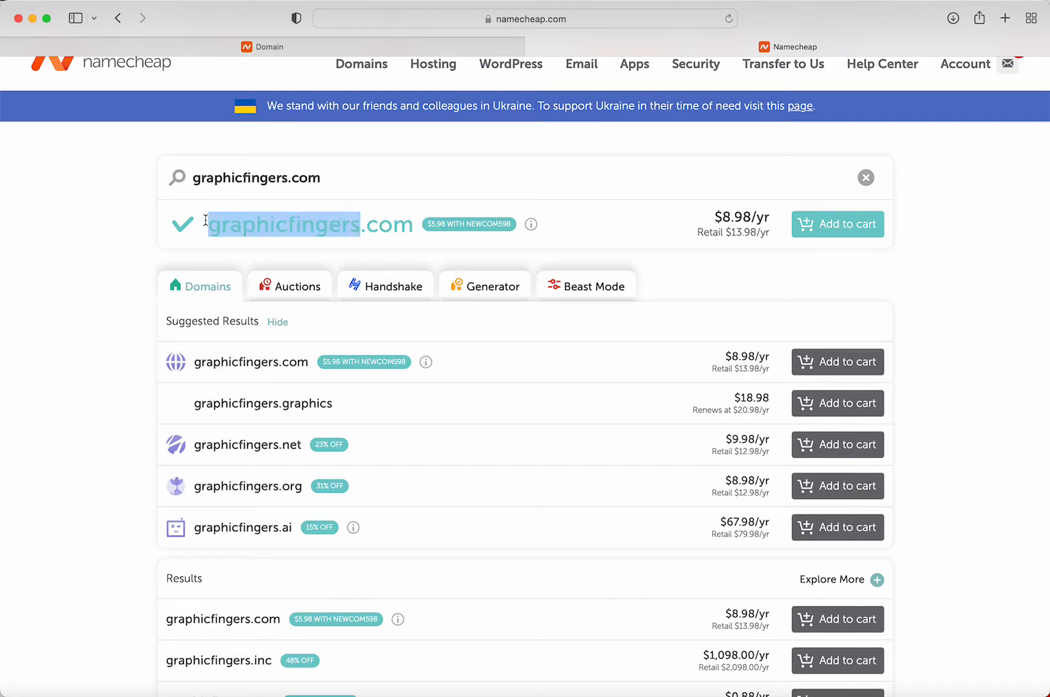
pyautogui.scroll(-5, 265, 441)
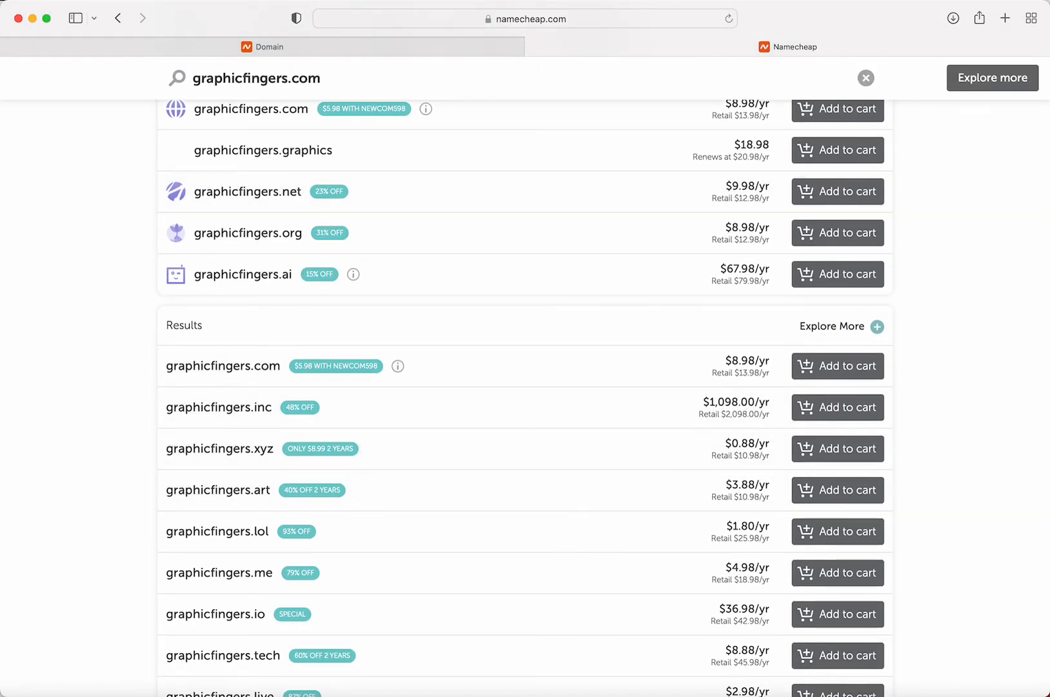
pyautogui.scroll(5, 255, 268)
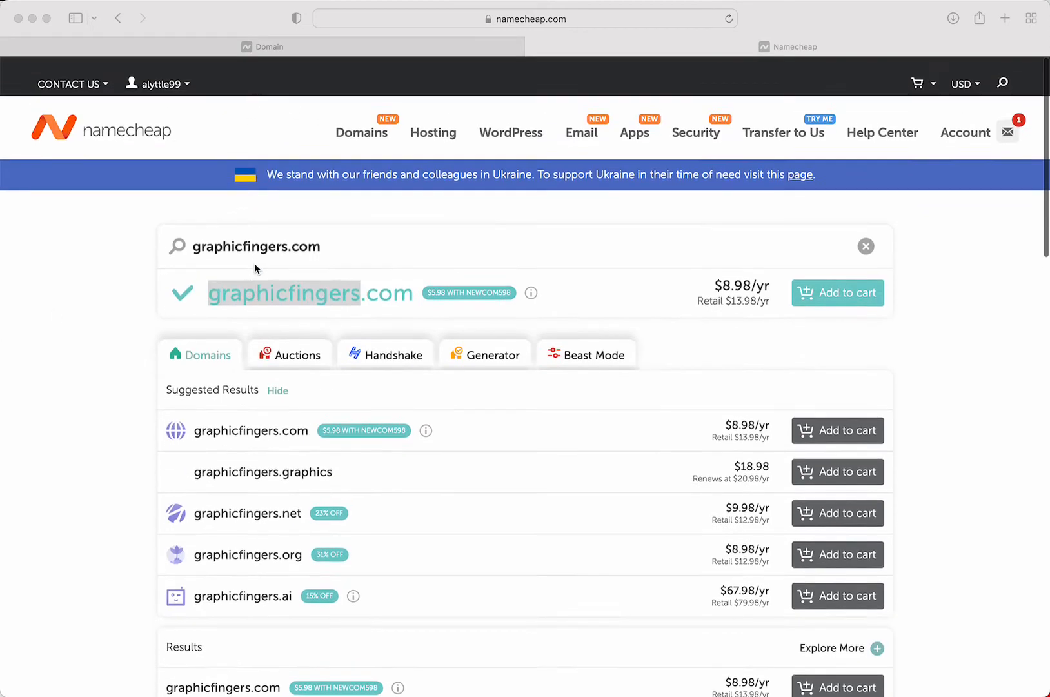
# Add graphicfingers.com to the cart
pyautogui.click(823, 282)
pyautogui.click(823, 281)
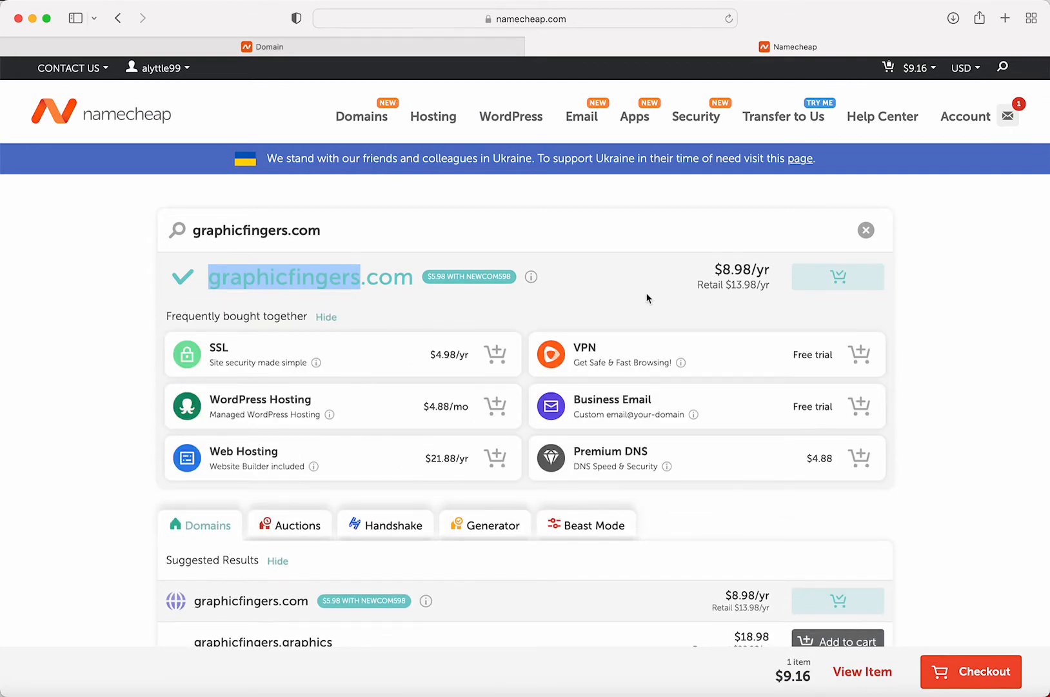
pyautogui.scroll(-3, 414, 356)
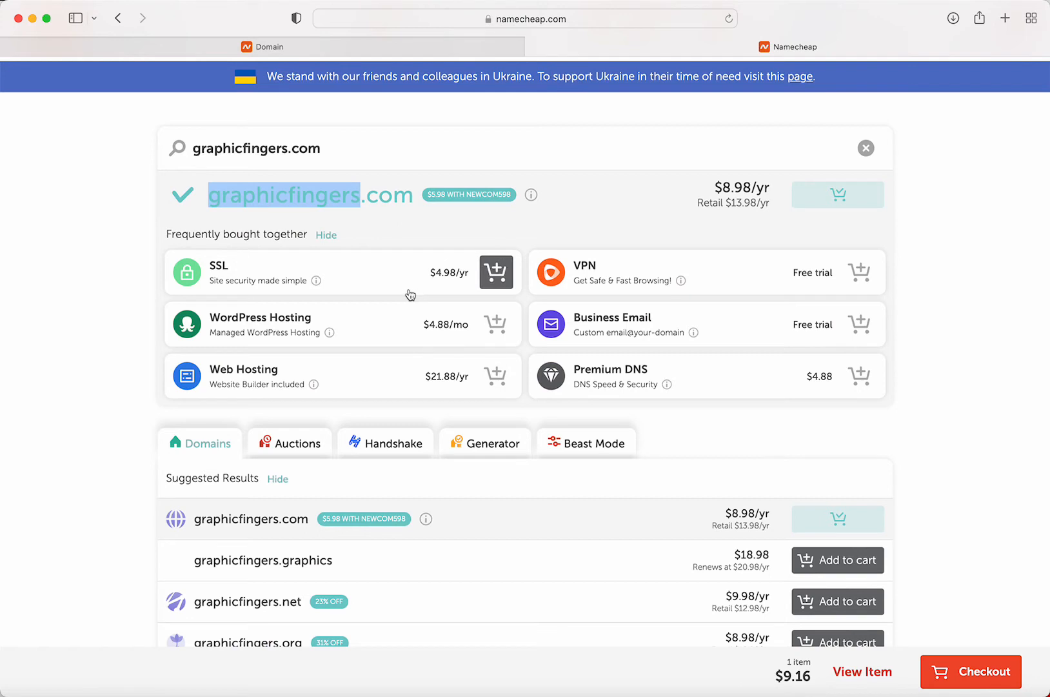
# Proceed to checkout from the bottom bar to review the cart
pyautogui.moveTo(297, 283)
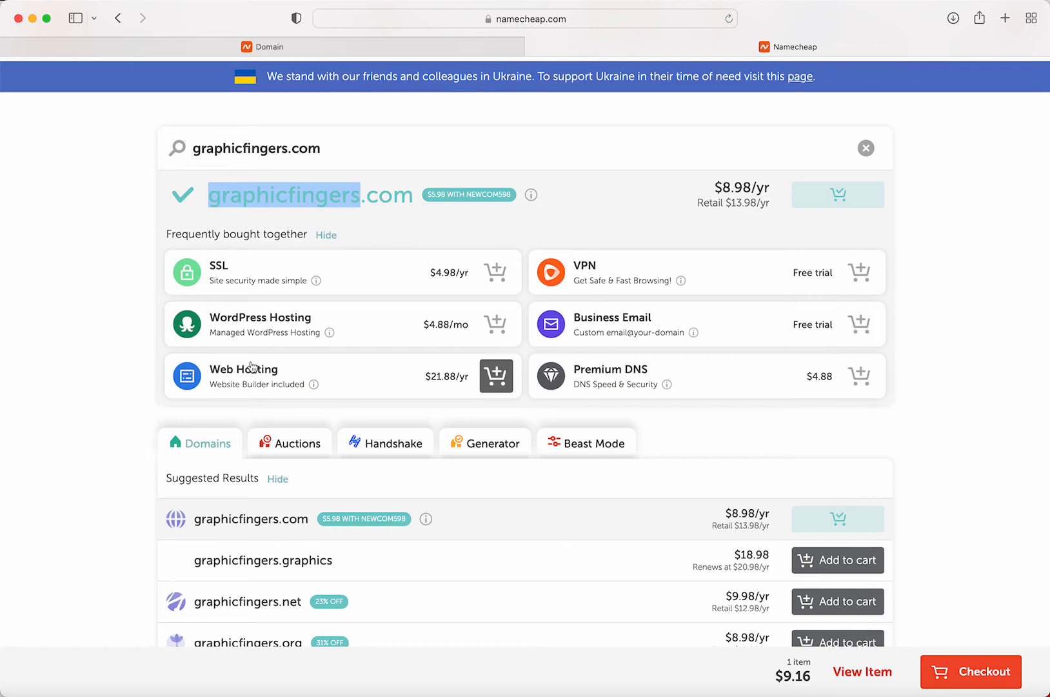
pyautogui.scroll(-20, 678, 310)
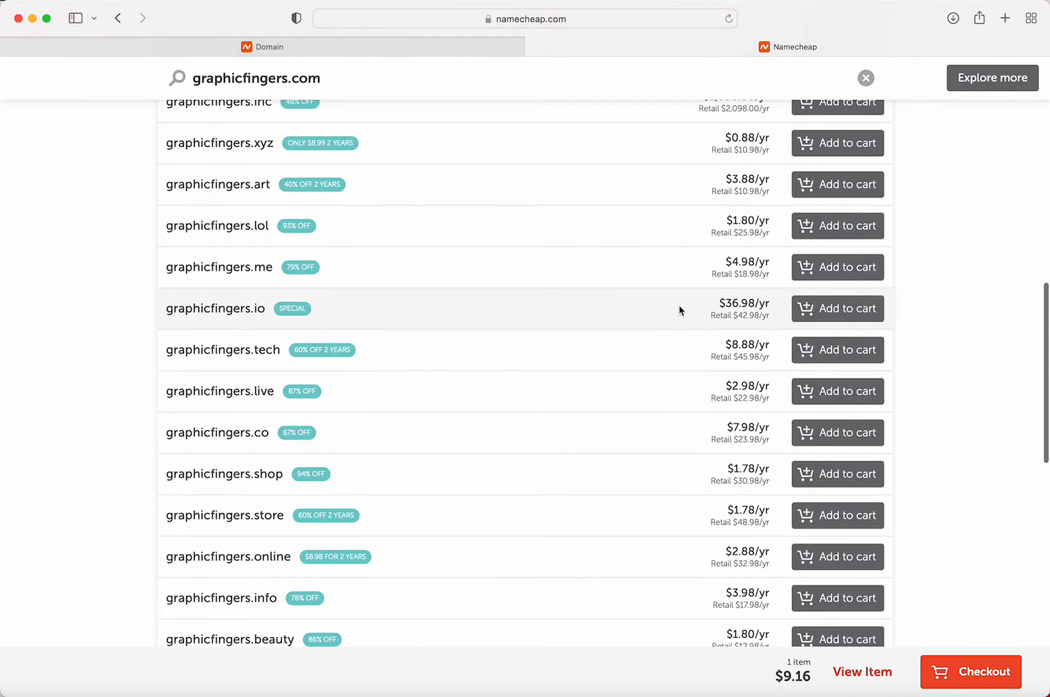
pyautogui.scroll(-5, 679, 310)
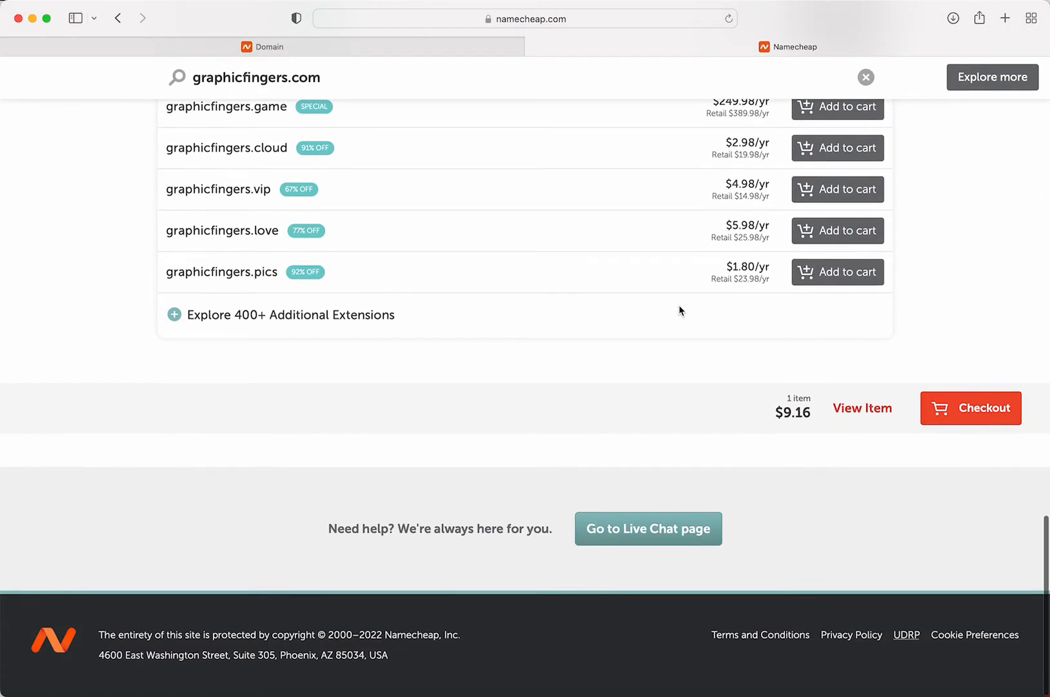
pyautogui.click(959, 418)
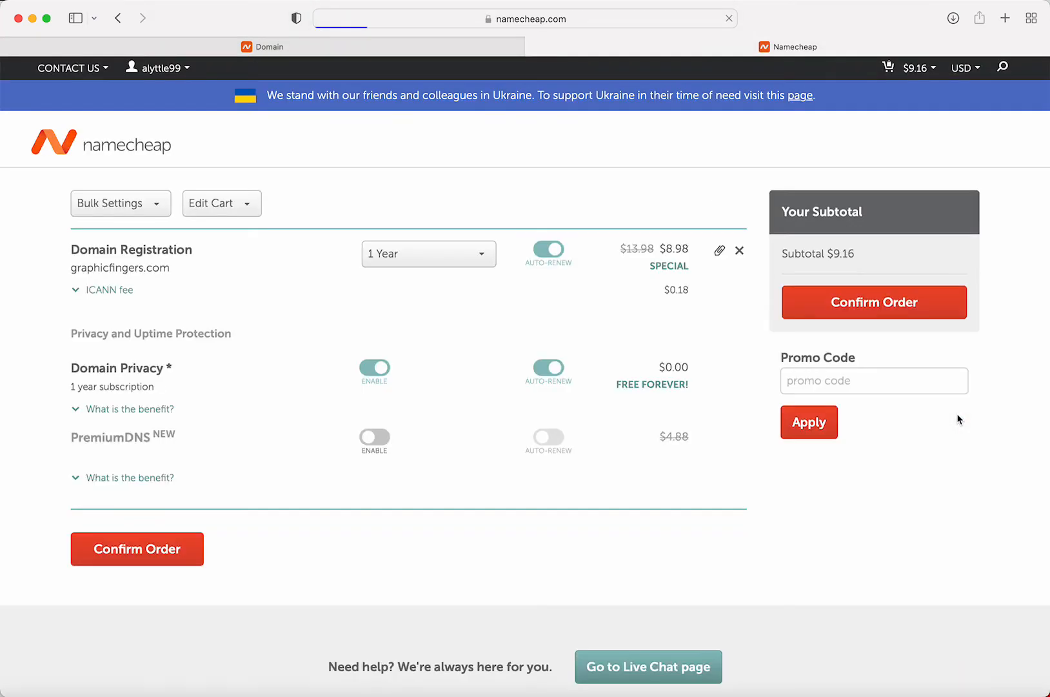
# Set graphicfingers.com's registration to 2 Years at $27.96, after trying 1 and 5 Years
pyautogui.click(408, 257)
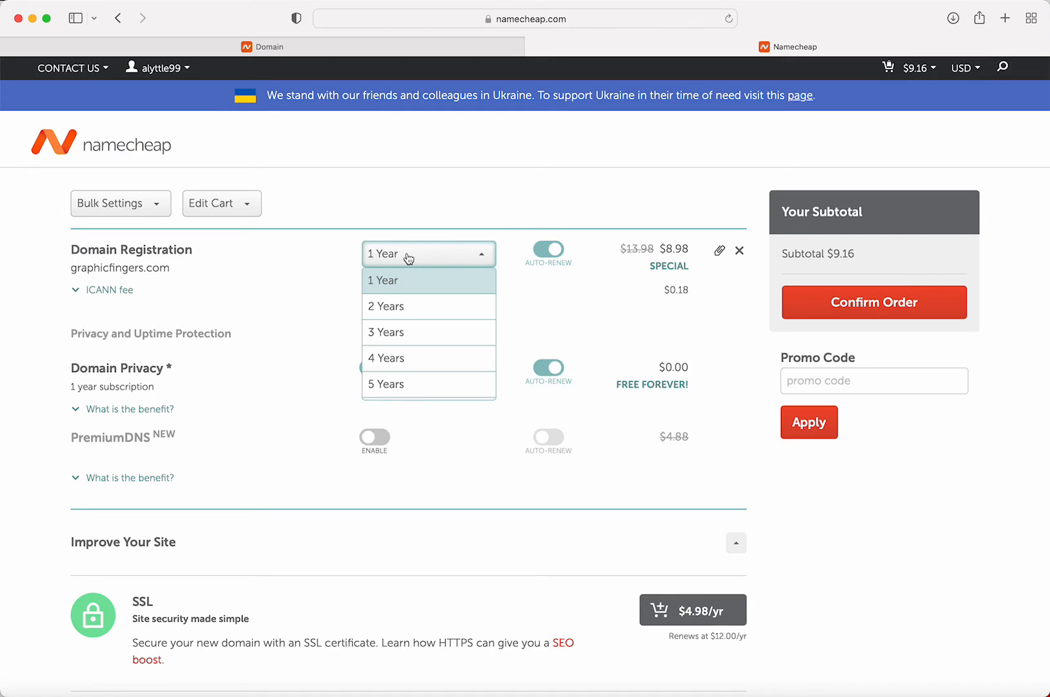
pyautogui.click(416, 308)
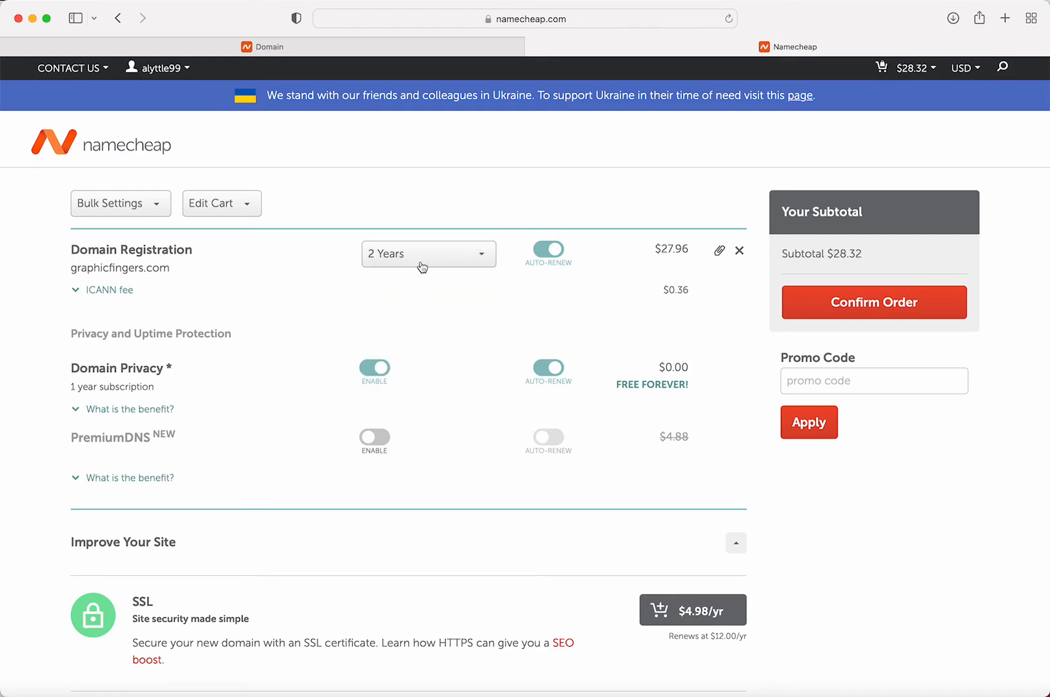
pyautogui.click(421, 262)
pyautogui.click(415, 281)
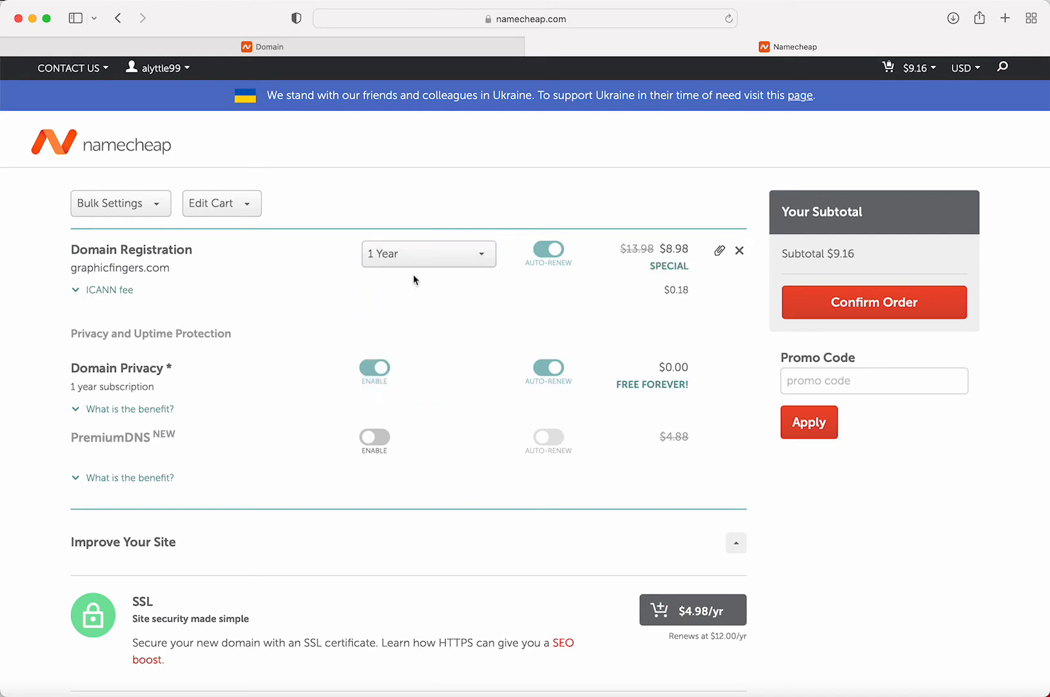
pyautogui.click(407, 262)
pyautogui.click(393, 392)
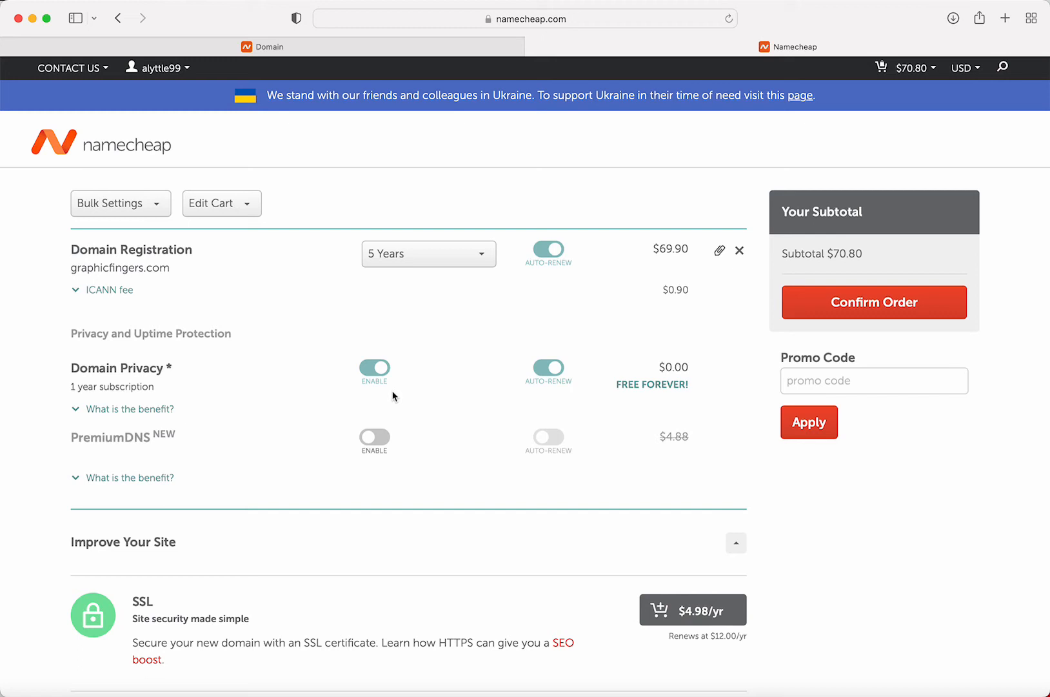
pyautogui.click(444, 258)
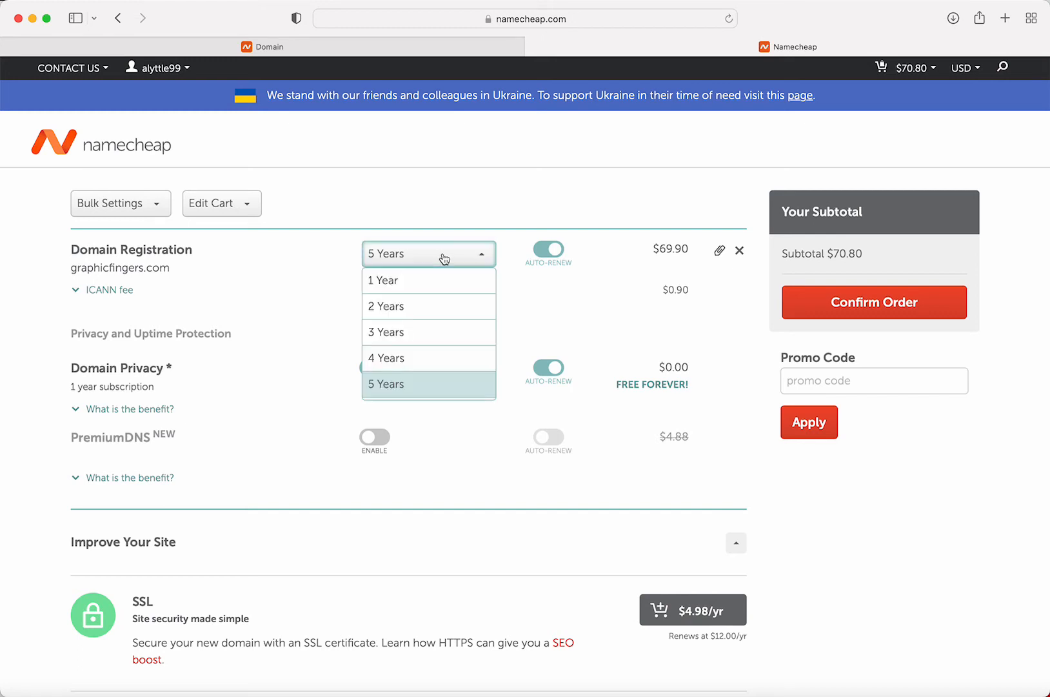
pyautogui.click(430, 312)
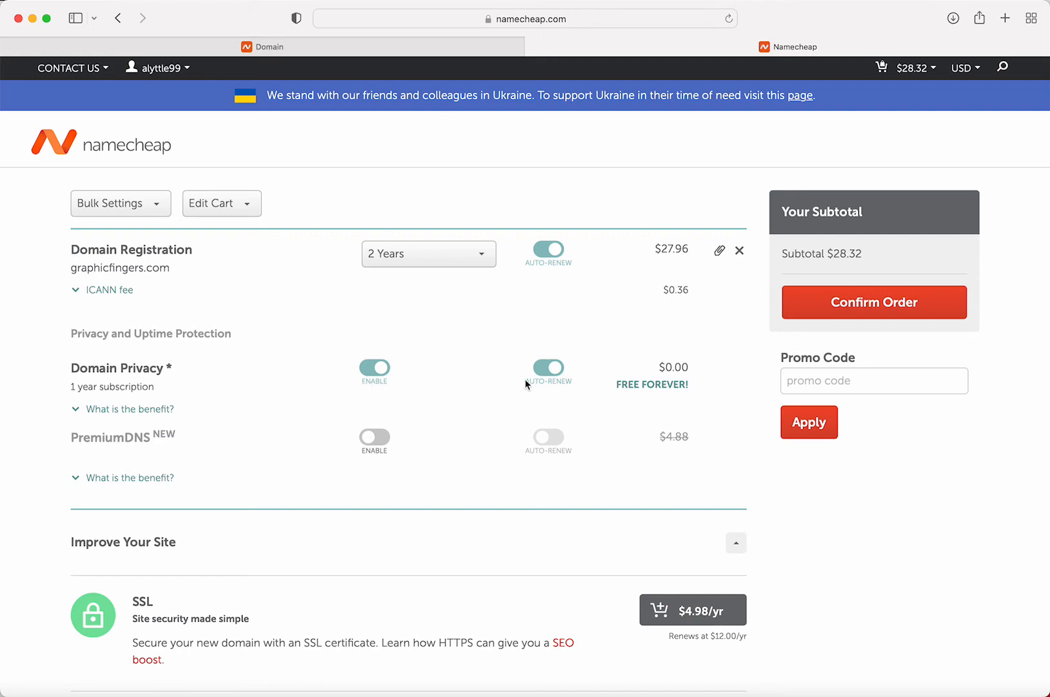
pyautogui.scroll(-7, 534, 386)
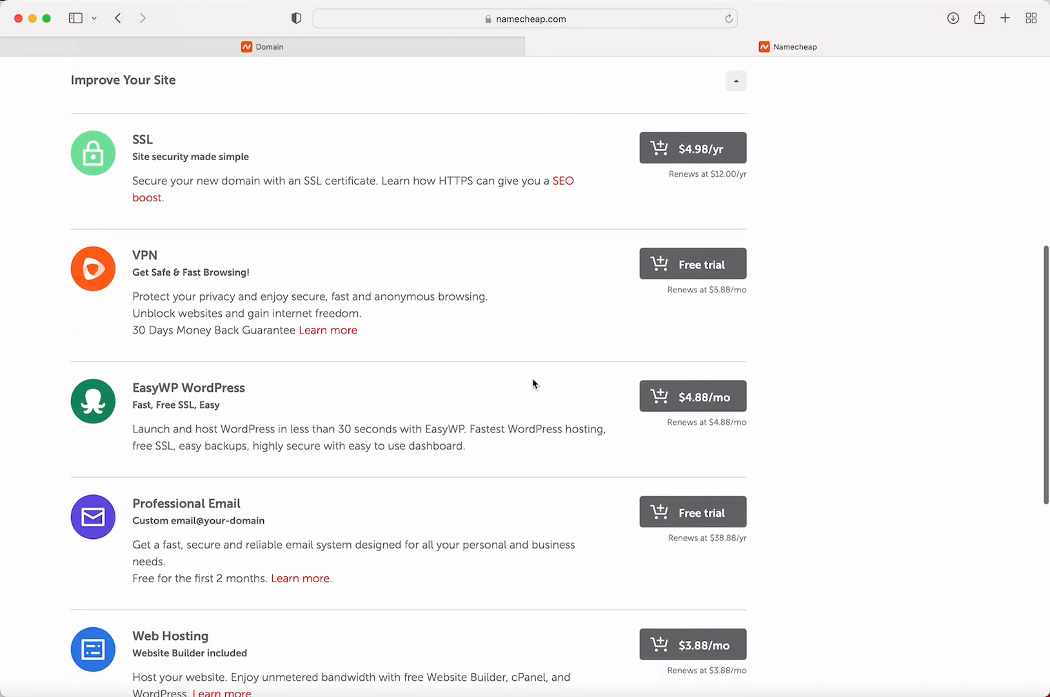
pyautogui.scroll(-3, 420, 395)
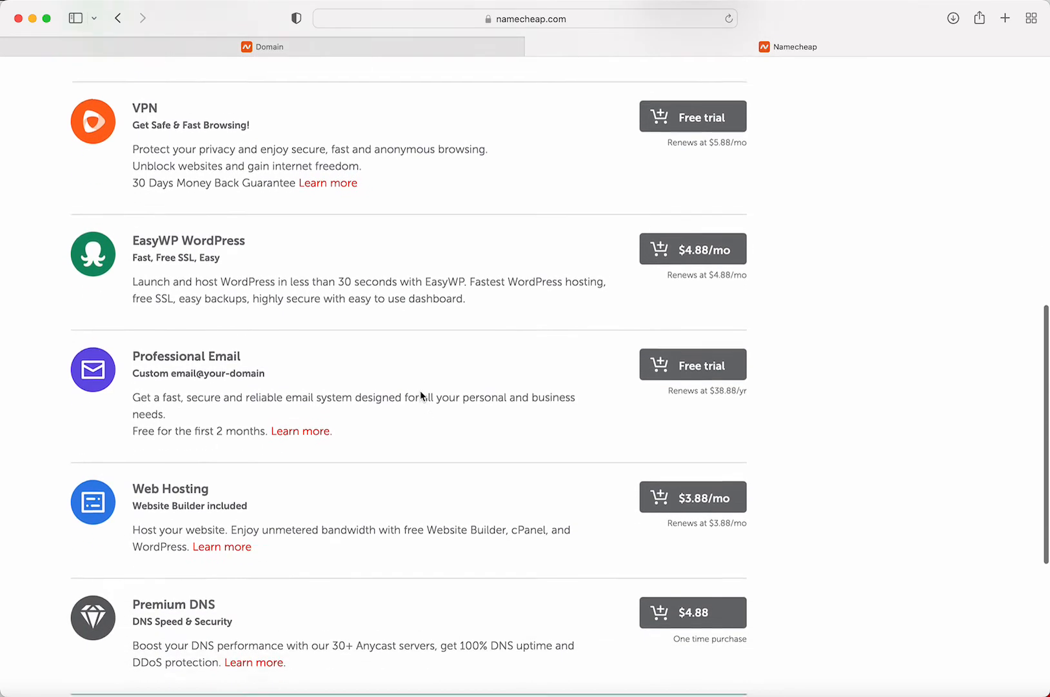
pyautogui.moveTo(271, 328); pyautogui.dragTo(171, 327)
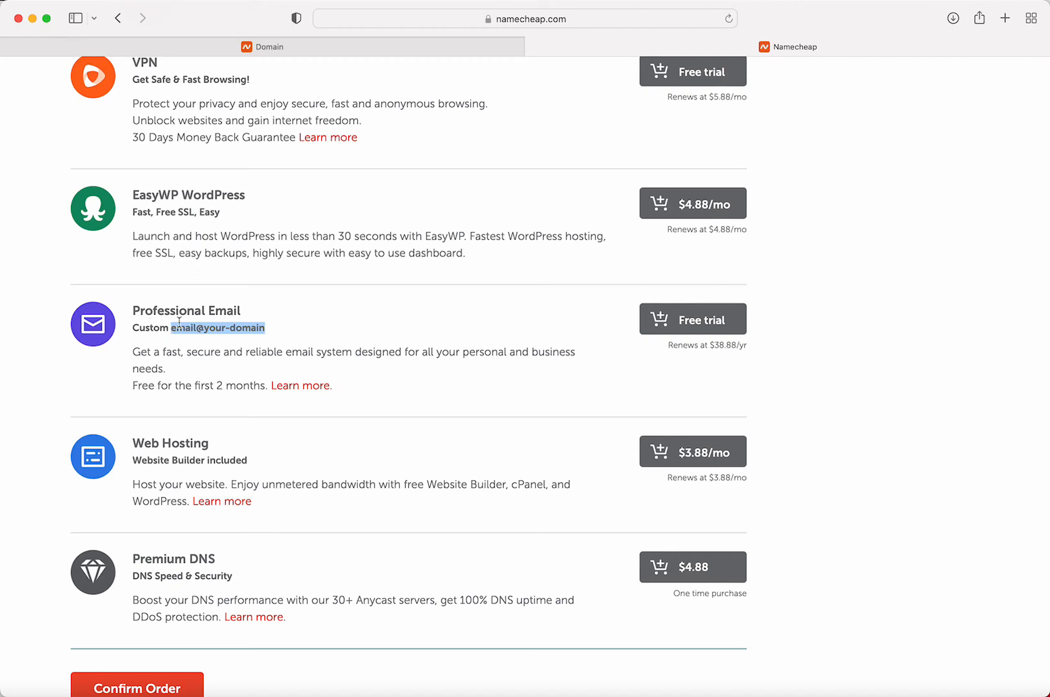
pyautogui.moveTo(147, 385); pyautogui.dragTo(253, 386)
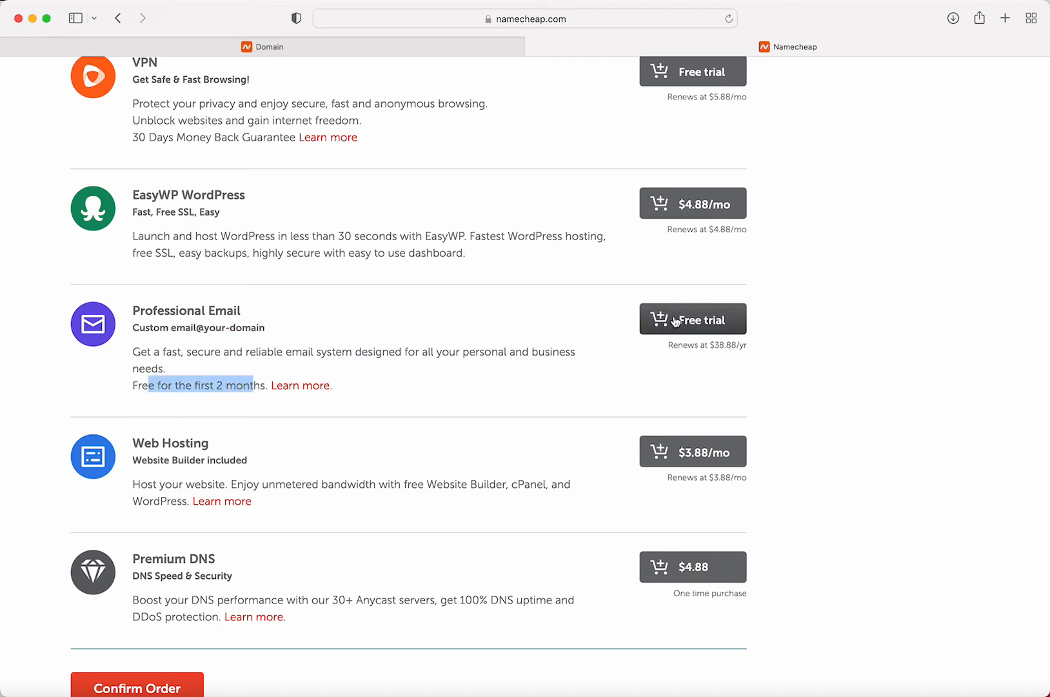
pyautogui.scroll(-3, 663, 336)
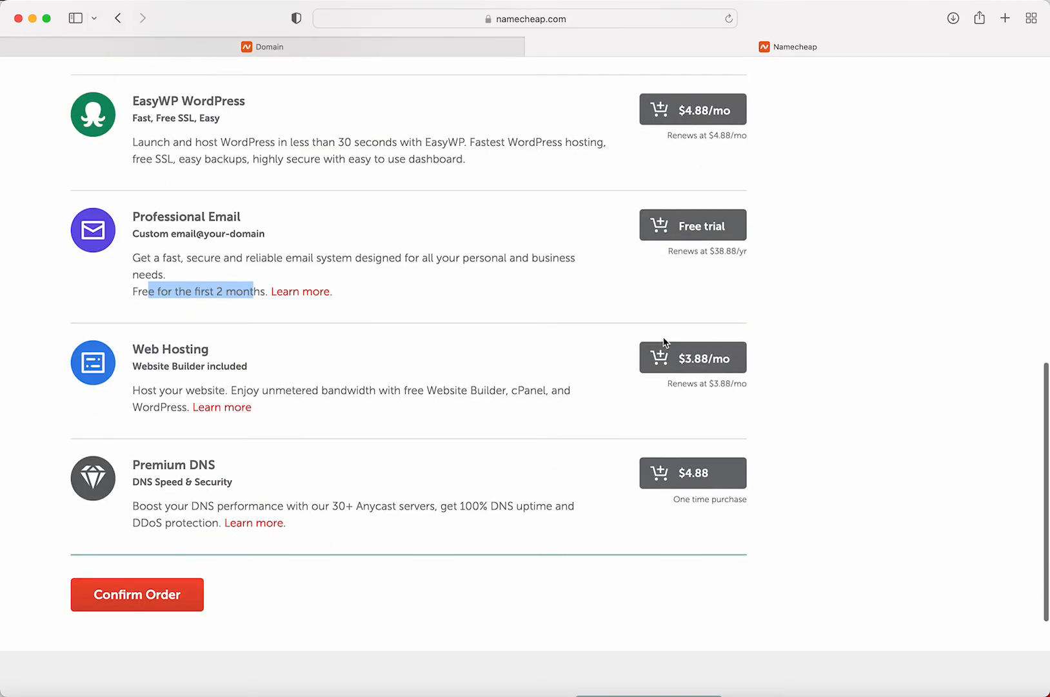
pyautogui.scroll(10, 663, 336)
pyautogui.scroll(5, 663, 336)
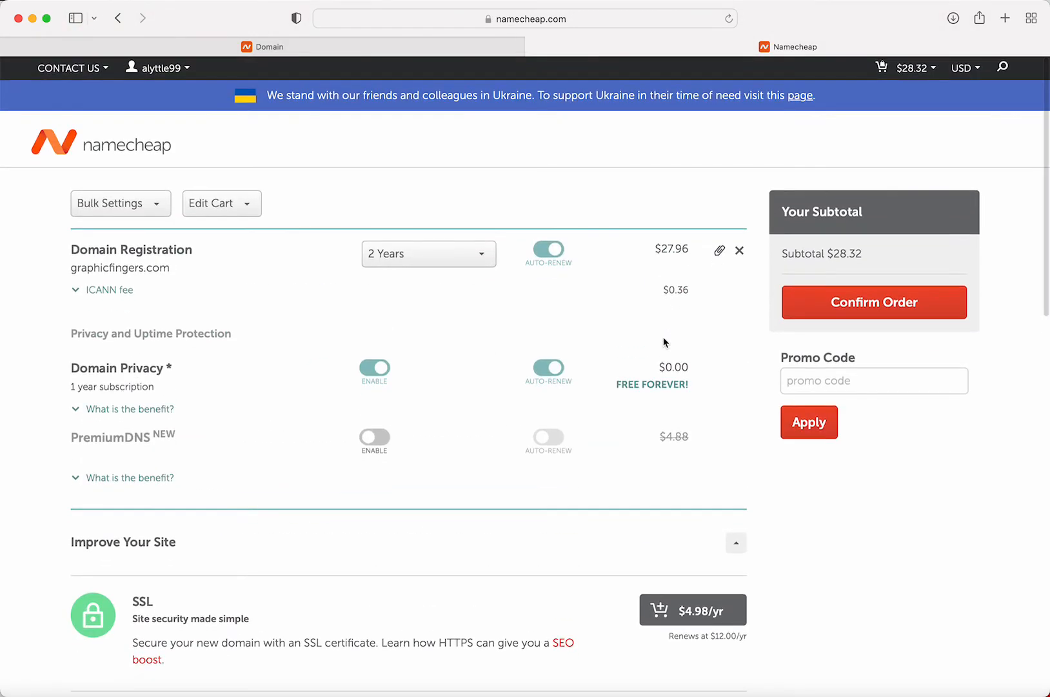
# Confirm the $28.32 order, then return to the registerwwwtoday.com domain page
pyautogui.click(844, 309)
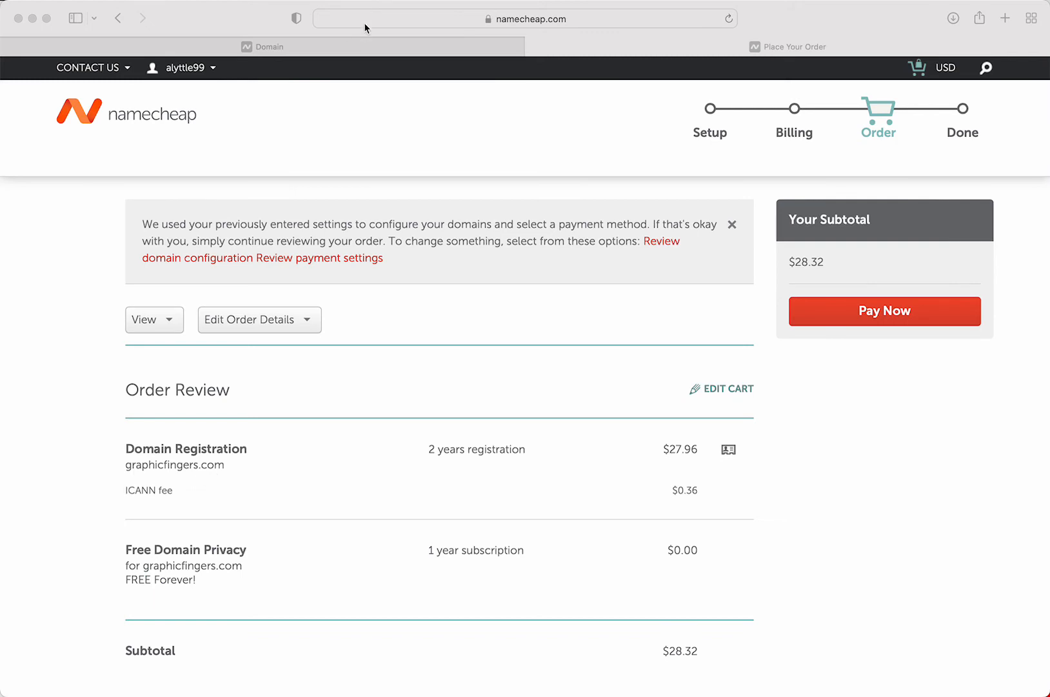
pyautogui.click(360, 47)
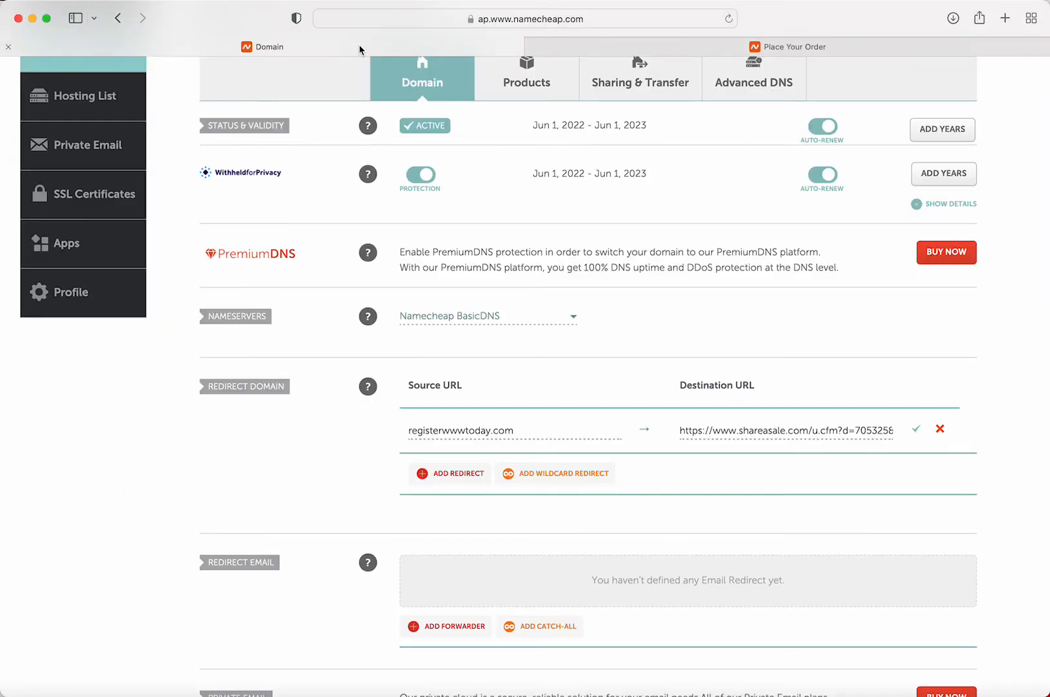
# Scroll to inspect registerwwwtoday.com's Redirect Domain source and ShareASale destination URL
pyautogui.scroll(2, 351, 103)
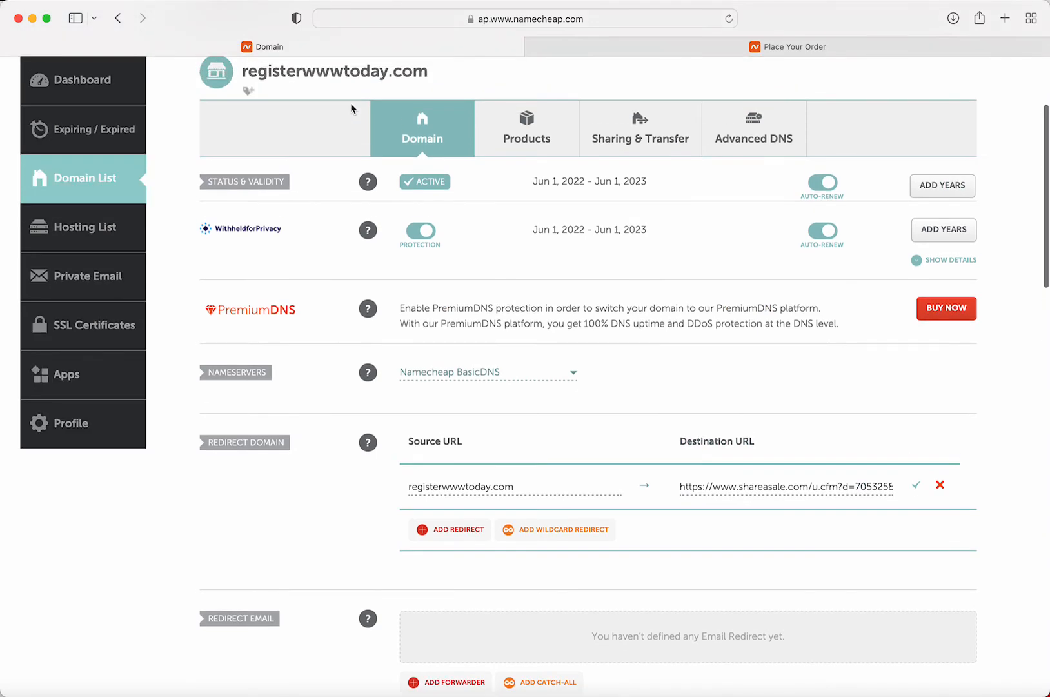
pyautogui.scroll(5, 350, 102)
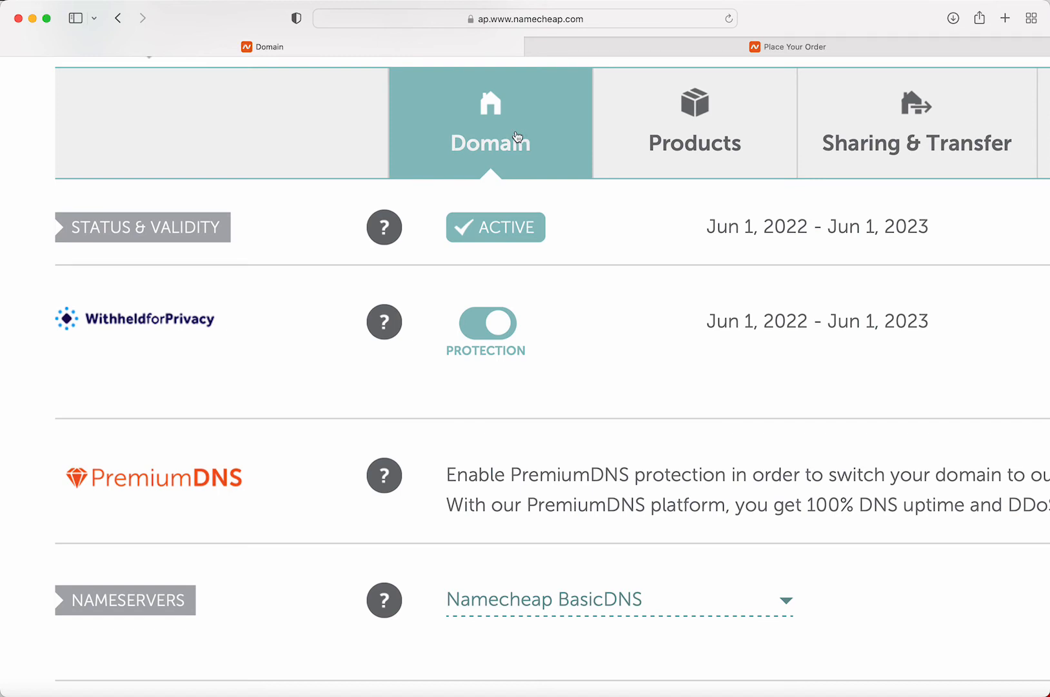
pyautogui.hscroll(5, 516, 136)
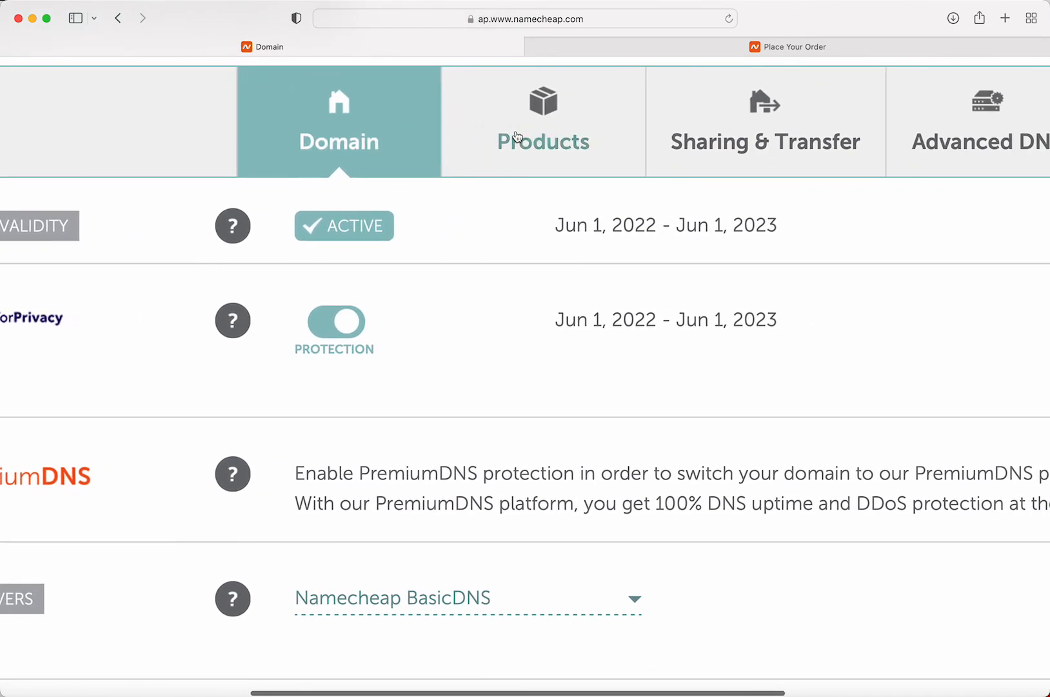
pyautogui.hscroll(8, 451, 143)
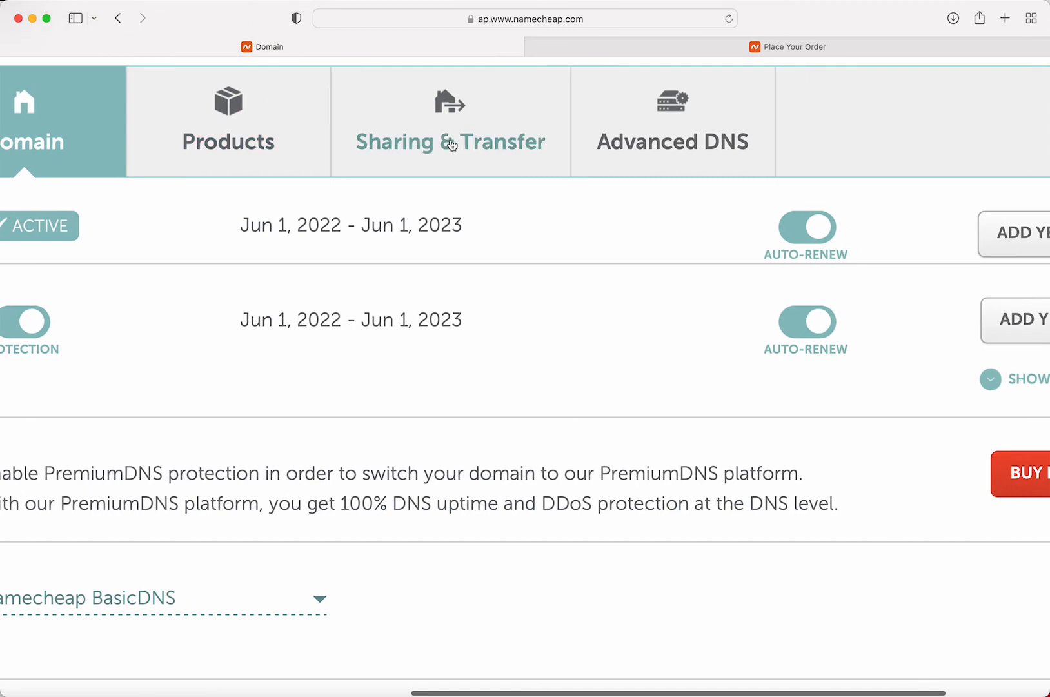
pyautogui.hscroll(-15, 452, 143)
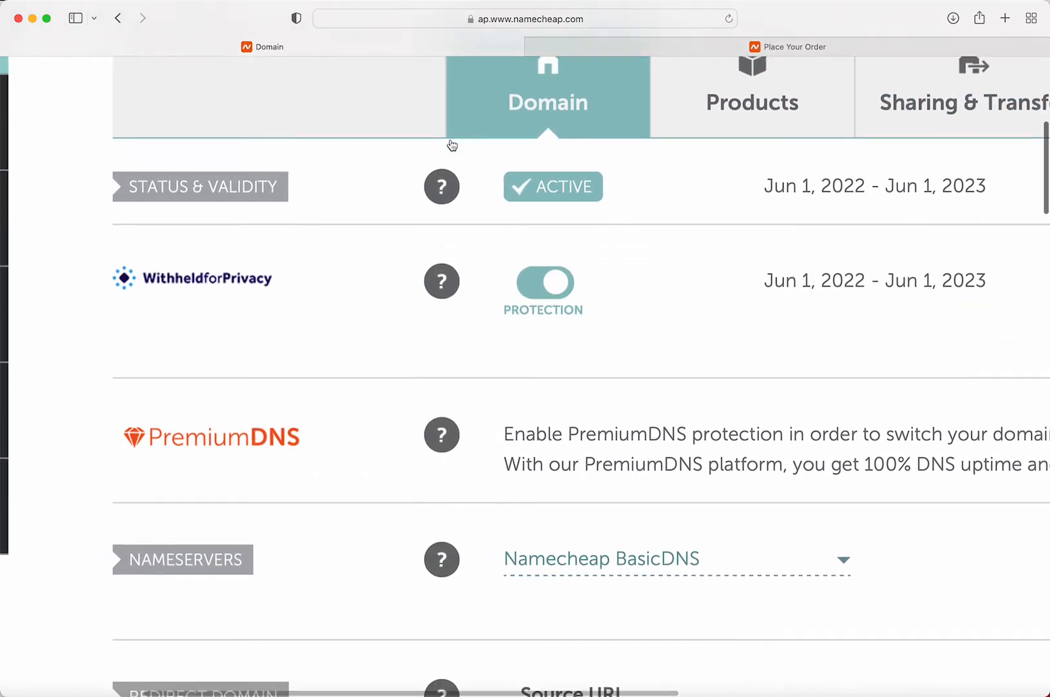
pyautogui.scroll(-4, 453, 144)
pyautogui.hscroll(15, 450, 144)
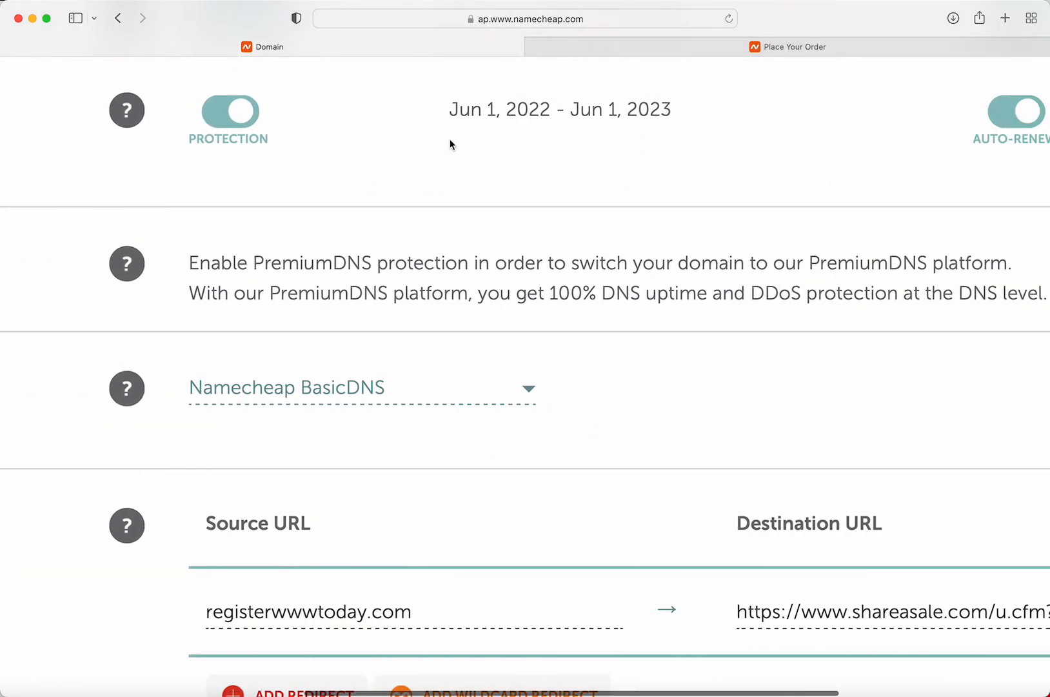
pyautogui.scroll(-6, 450, 143)
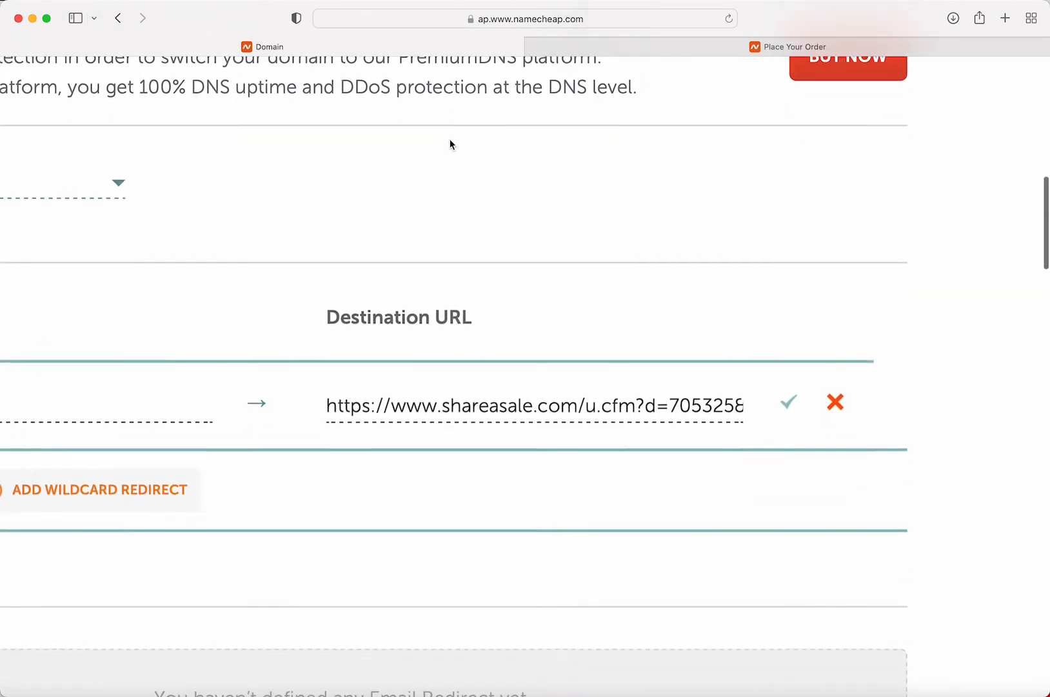
pyautogui.keyDown('ctrl'); pyautogui.scroll(2, 479, 342); pyautogui.keyUp('ctrl')
pyautogui.keyDown('ctrl'); pyautogui.scroll(2, 480, 342); pyautogui.keyUp('ctrl')
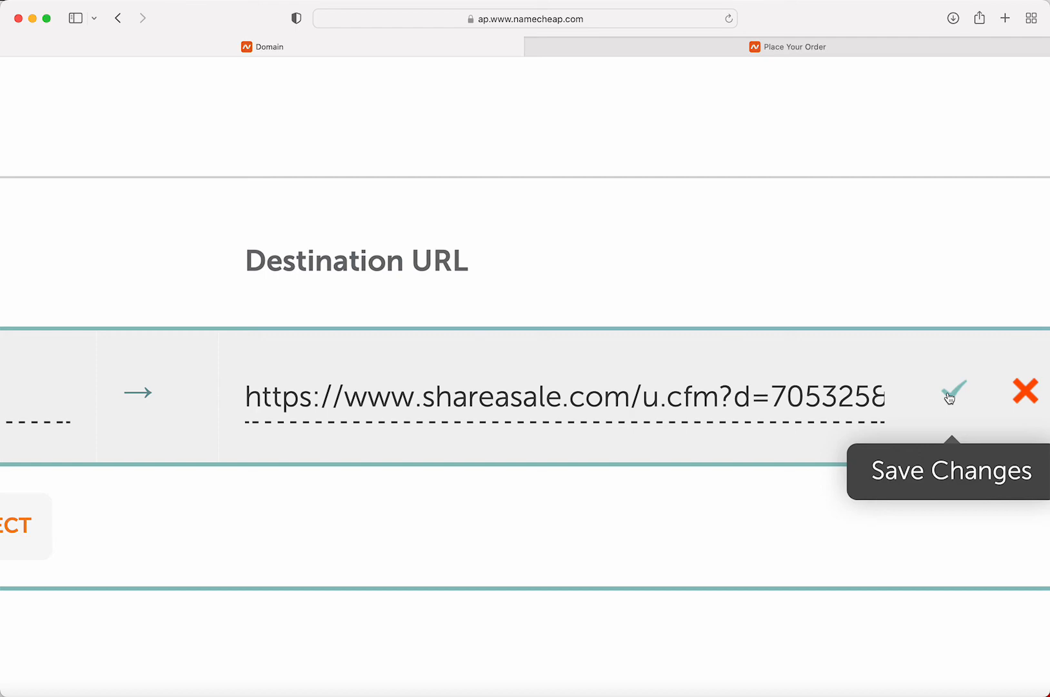
pyautogui.hscroll(-10, 709, 400)
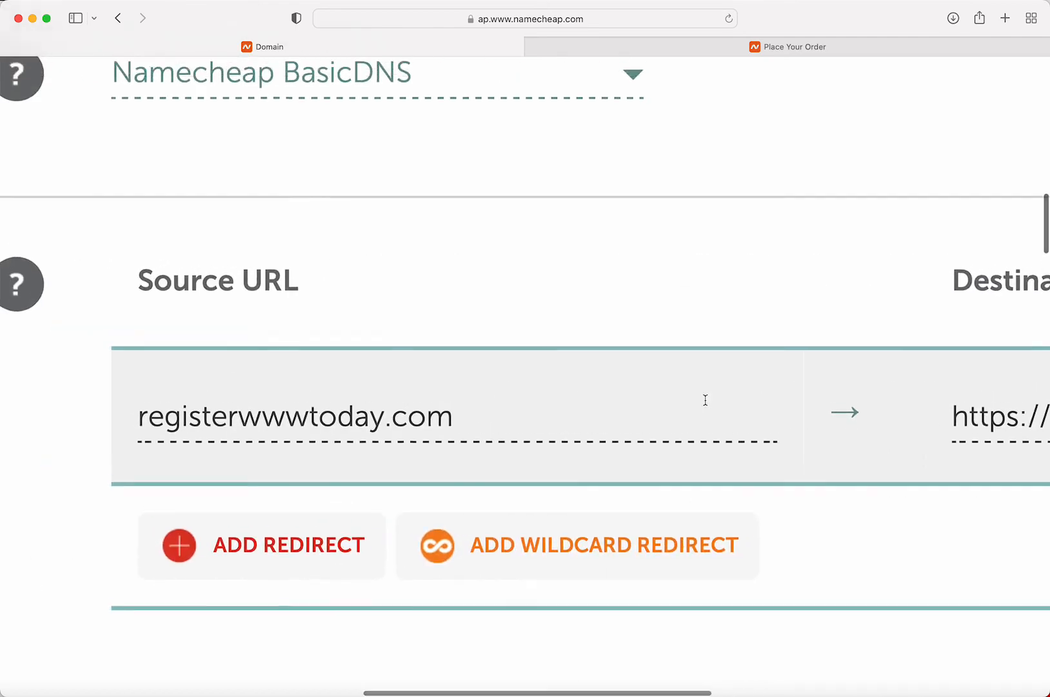
pyautogui.scroll(13, 705, 400)
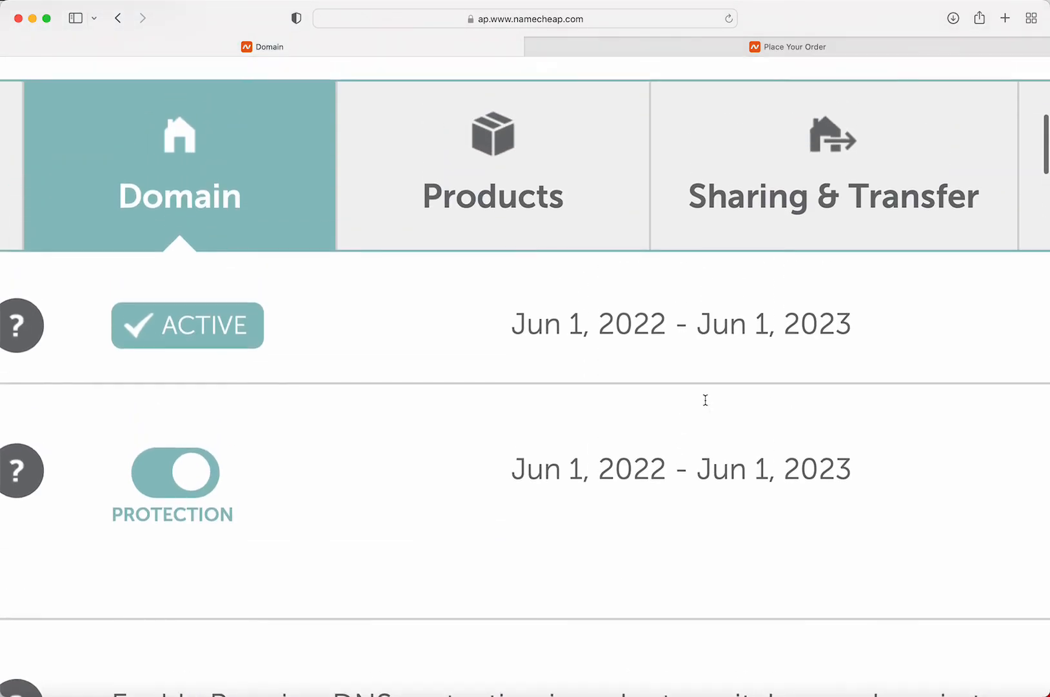
pyautogui.scroll(2, 705, 400)
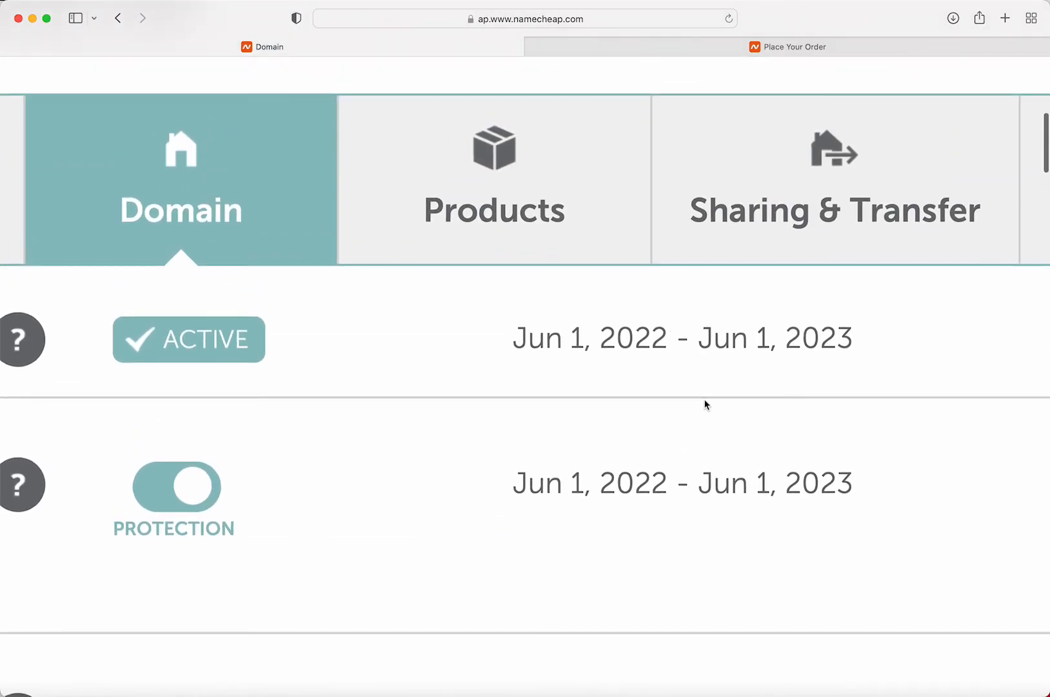
pyautogui.hscroll(-3, 705, 400)
pyautogui.scroll(-5, 705, 399)
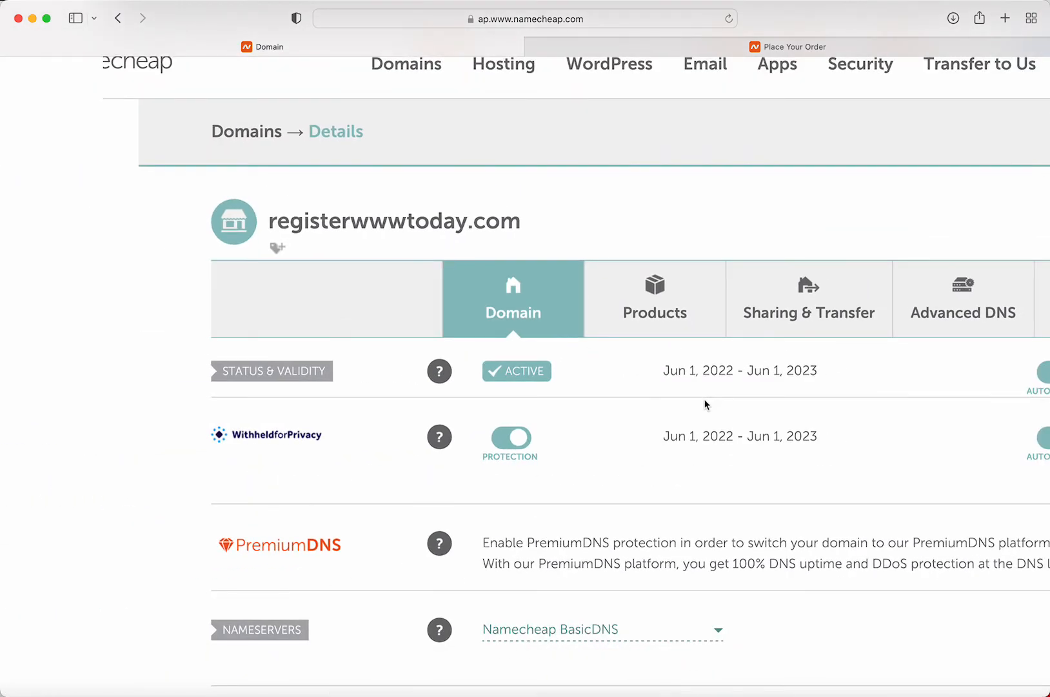
pyautogui.scroll(5, 705, 404)
pyautogui.scroll(-3, 705, 404)
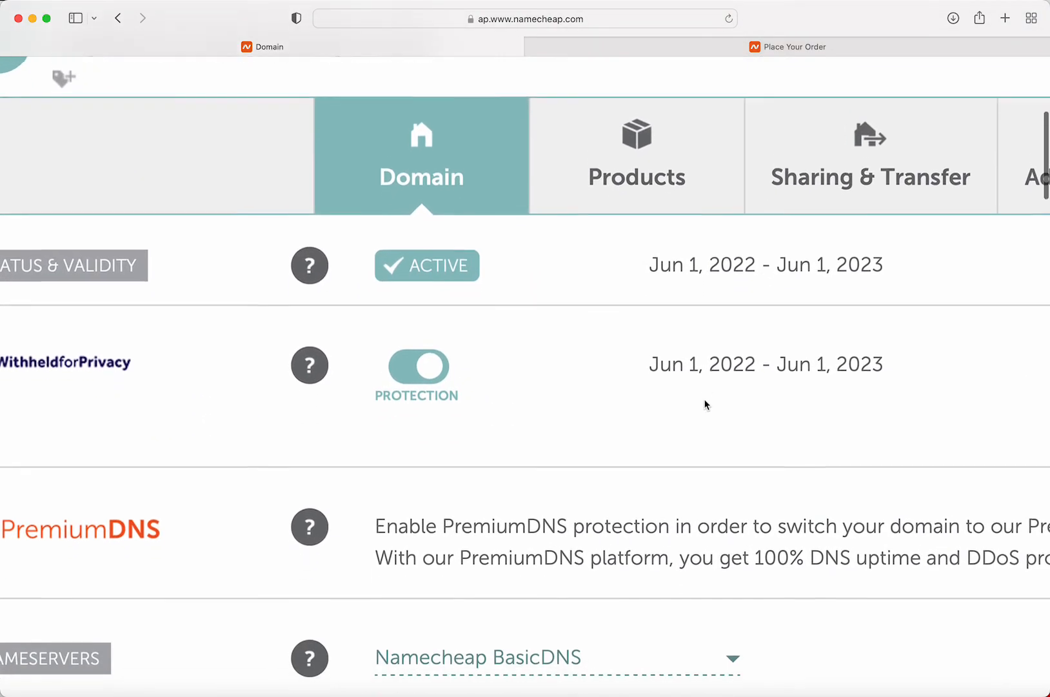
pyautogui.hscroll(-3, 449, 155)
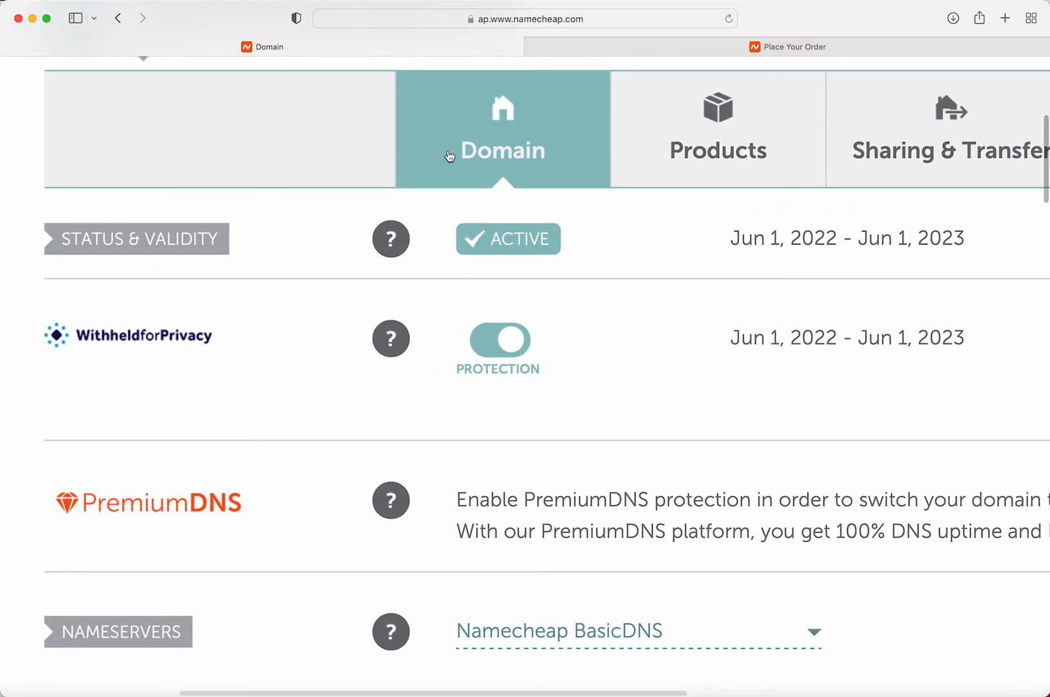
pyautogui.scroll(-10, 447, 157)
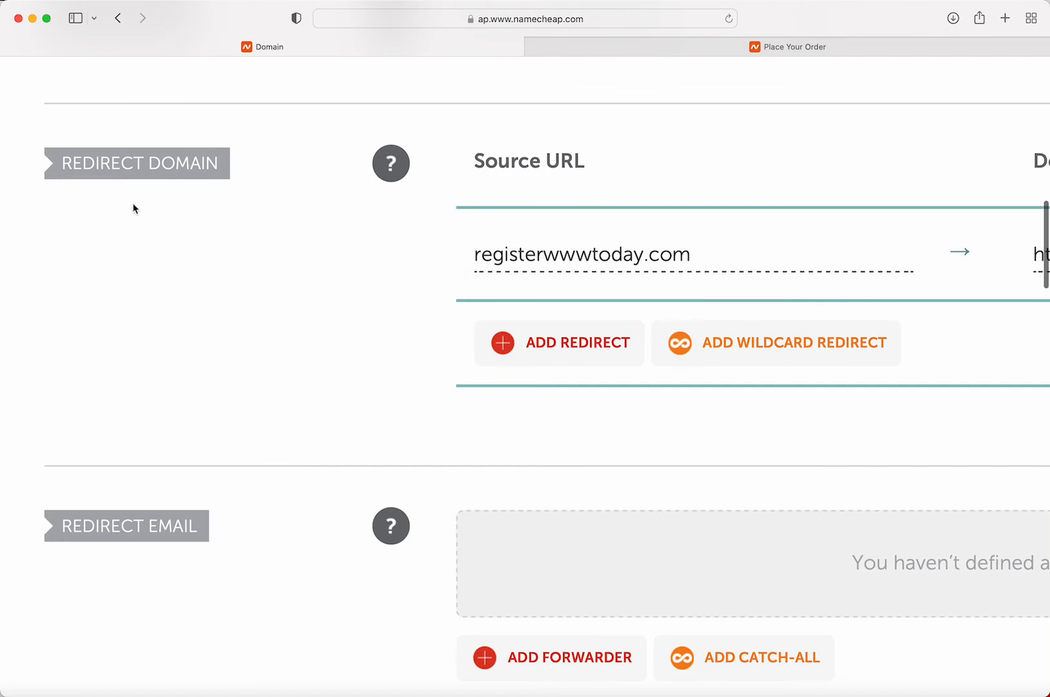
pyautogui.moveTo(391, 164)
pyautogui.hscroll(1, 497, 154)
pyautogui.hscroll(15, 496, 156)
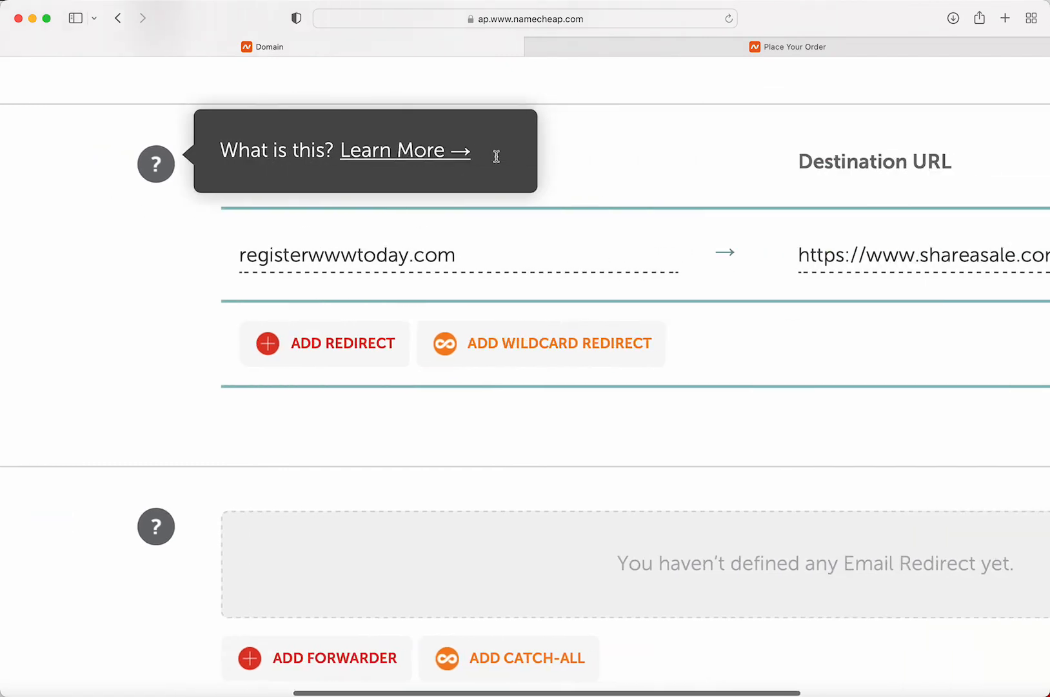